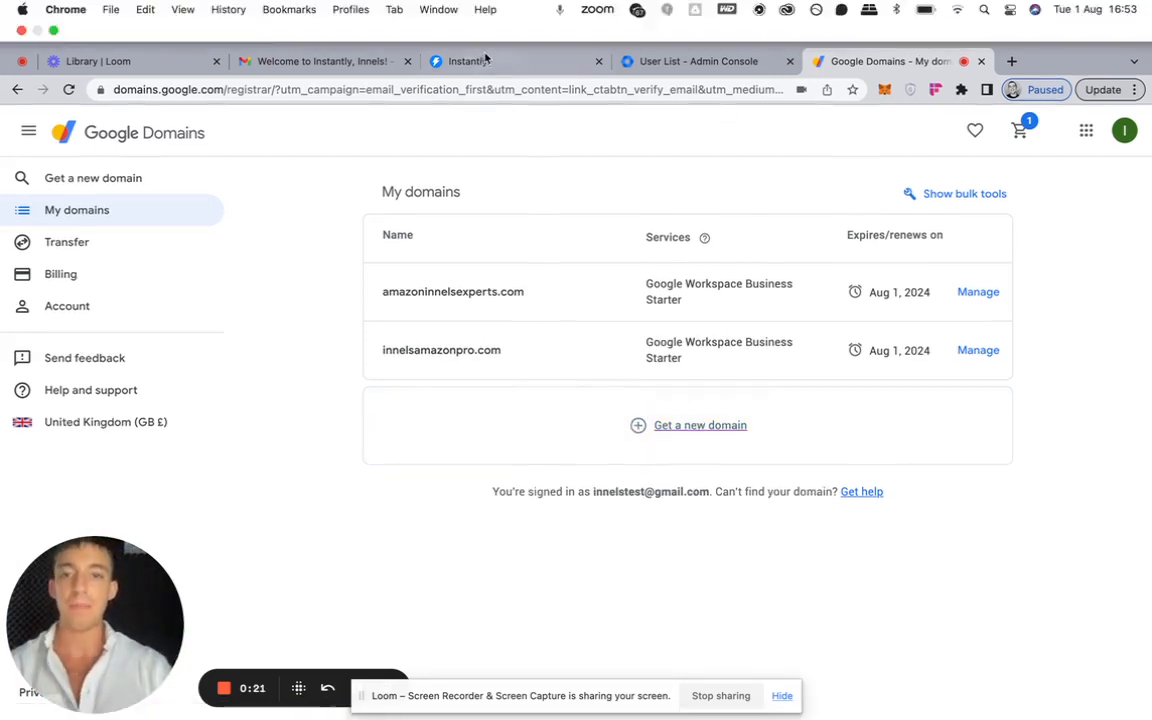
- Switch to Instantly and start connecting a new Google Gmail / G-Suite email account
left_click(510, 64)
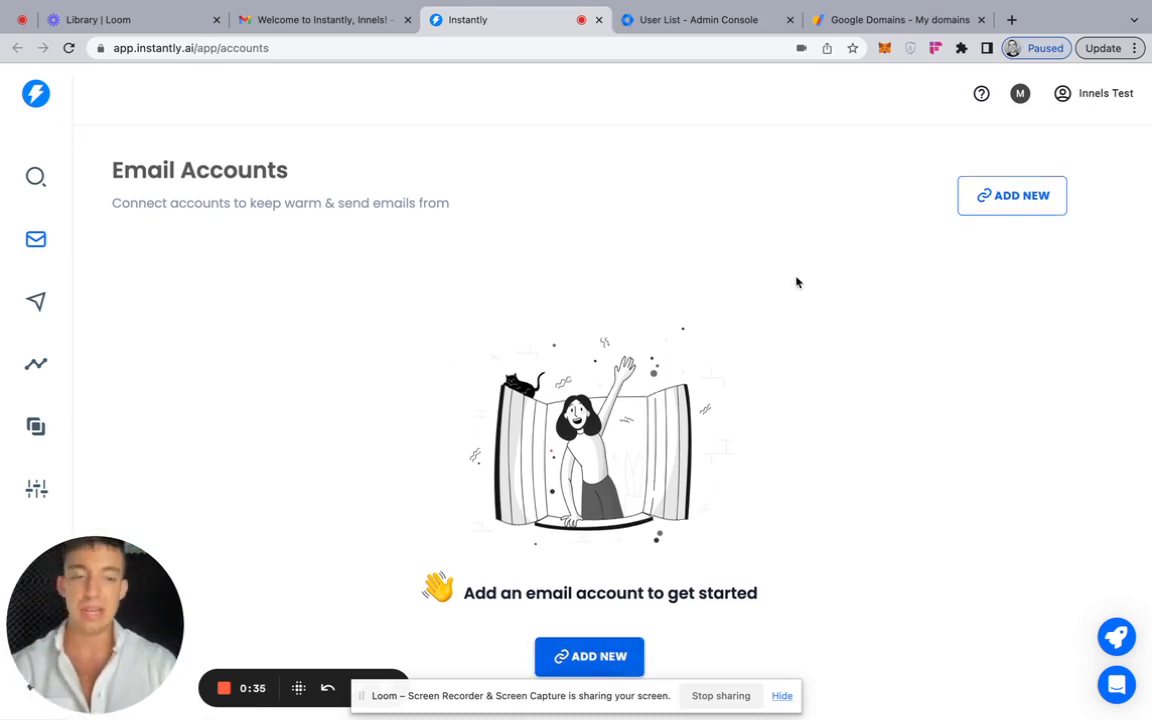
left_click(589, 656)
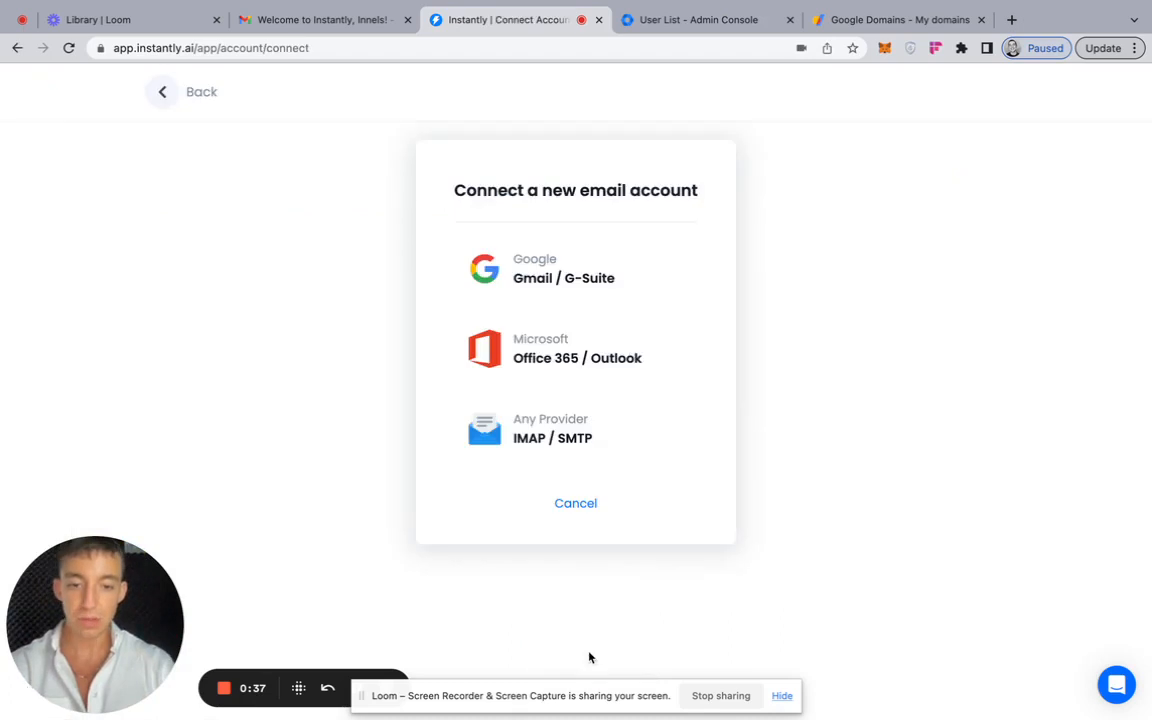
left_click(567, 259)
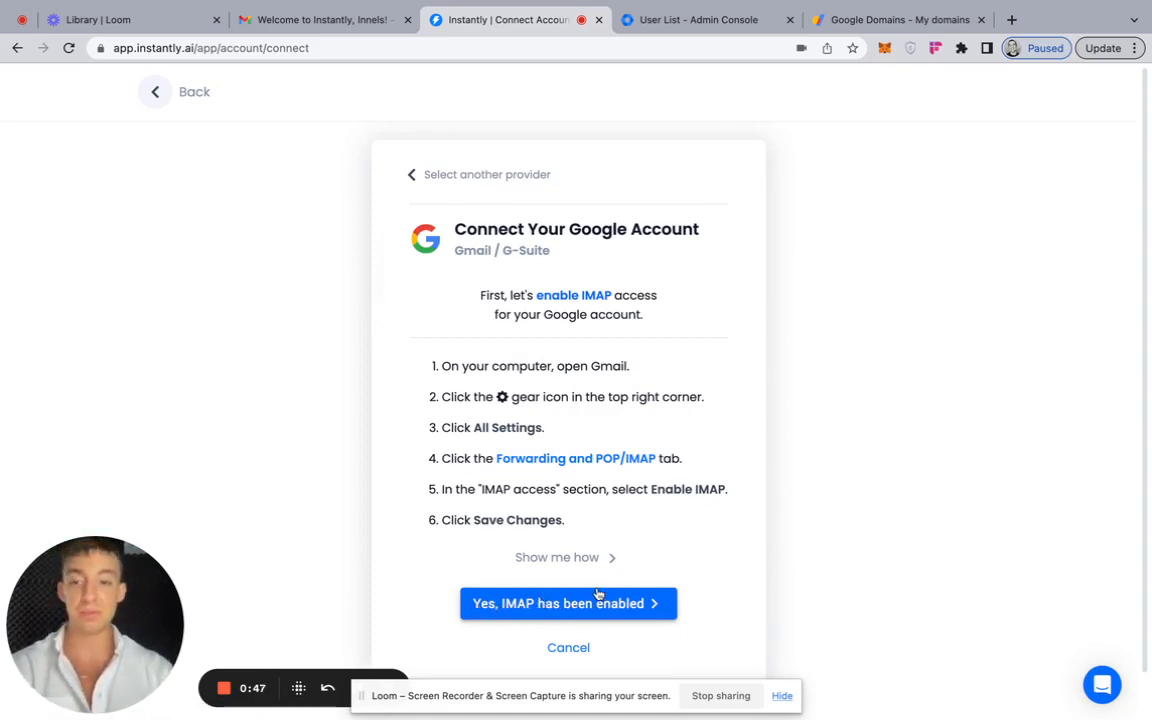
- Switch to Gmail and open the inbox of the first listed amazoninnelsexperts.com account, checking Instantly's IMAP instructions
left_click(316, 22)
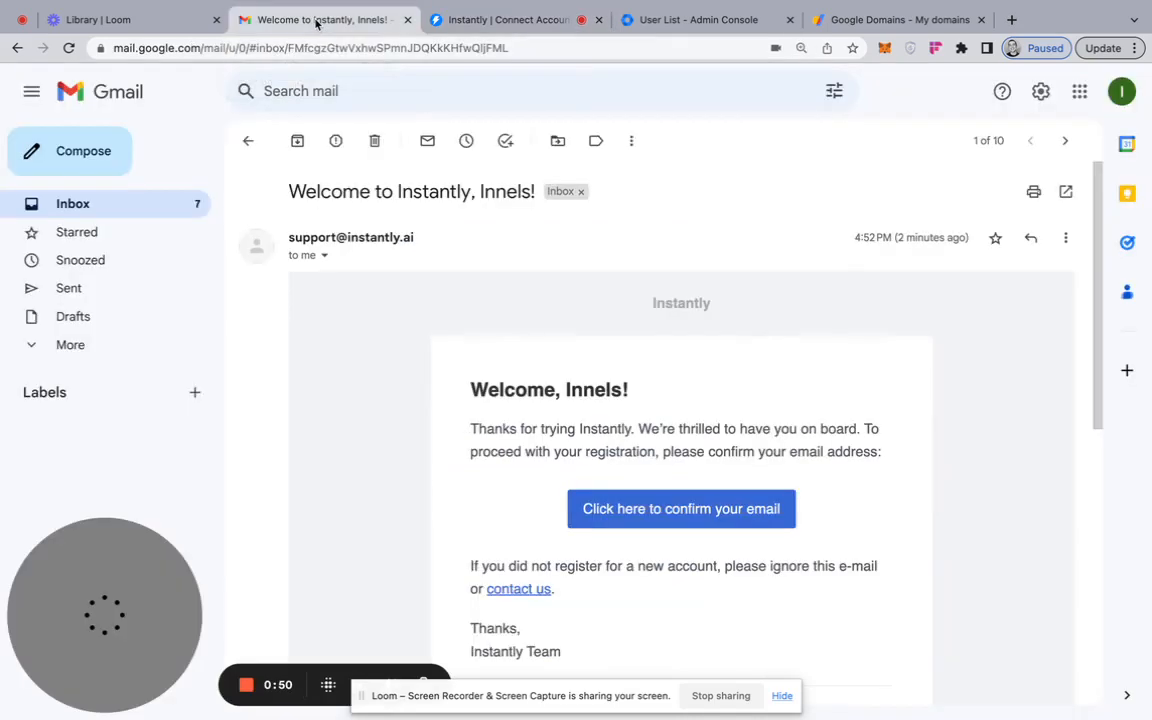
left_click(249, 141)
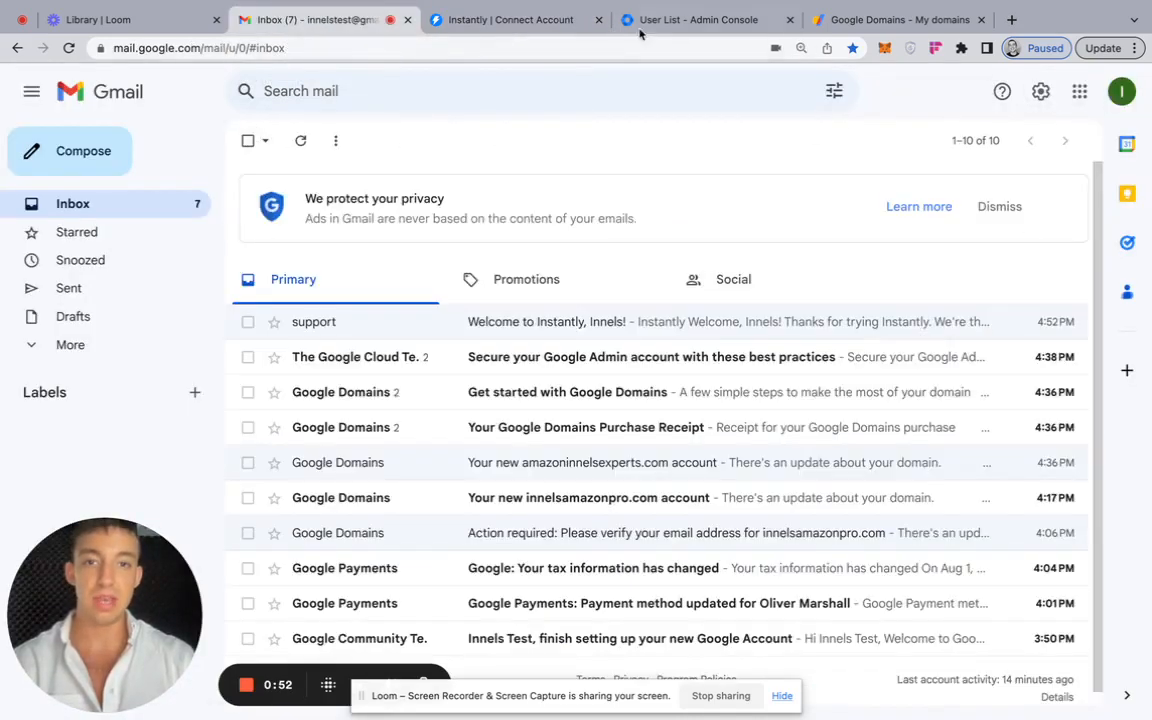
left_click(1121, 91)
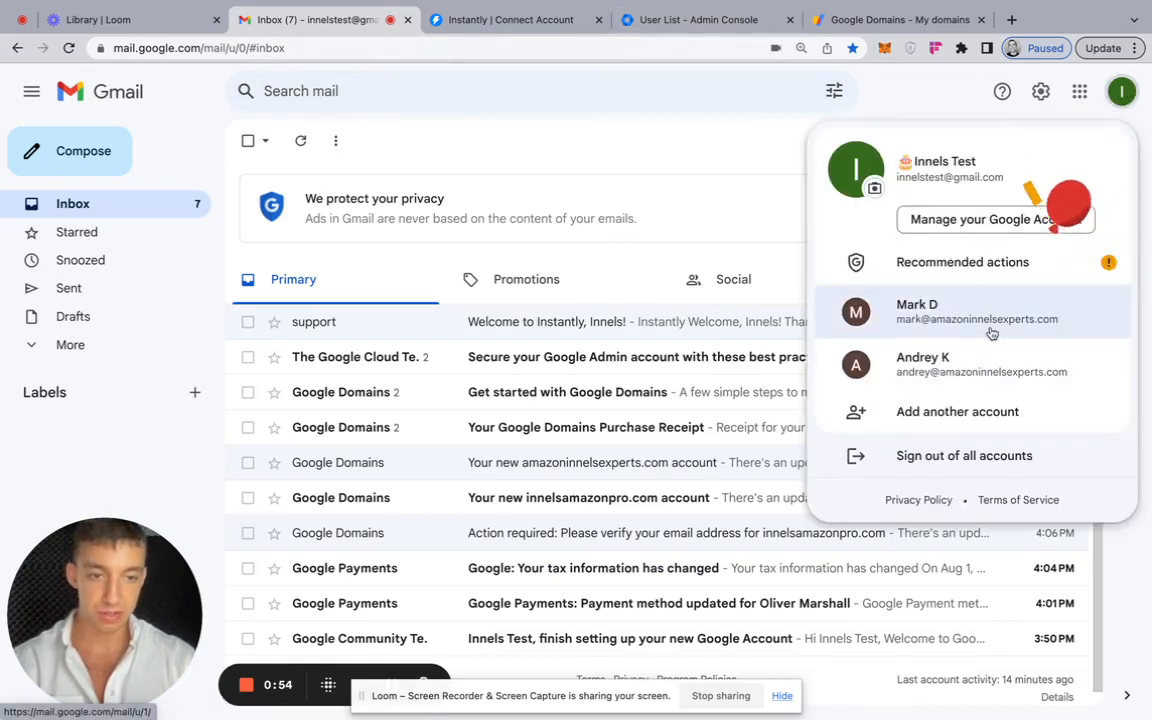
left_click(942, 318)
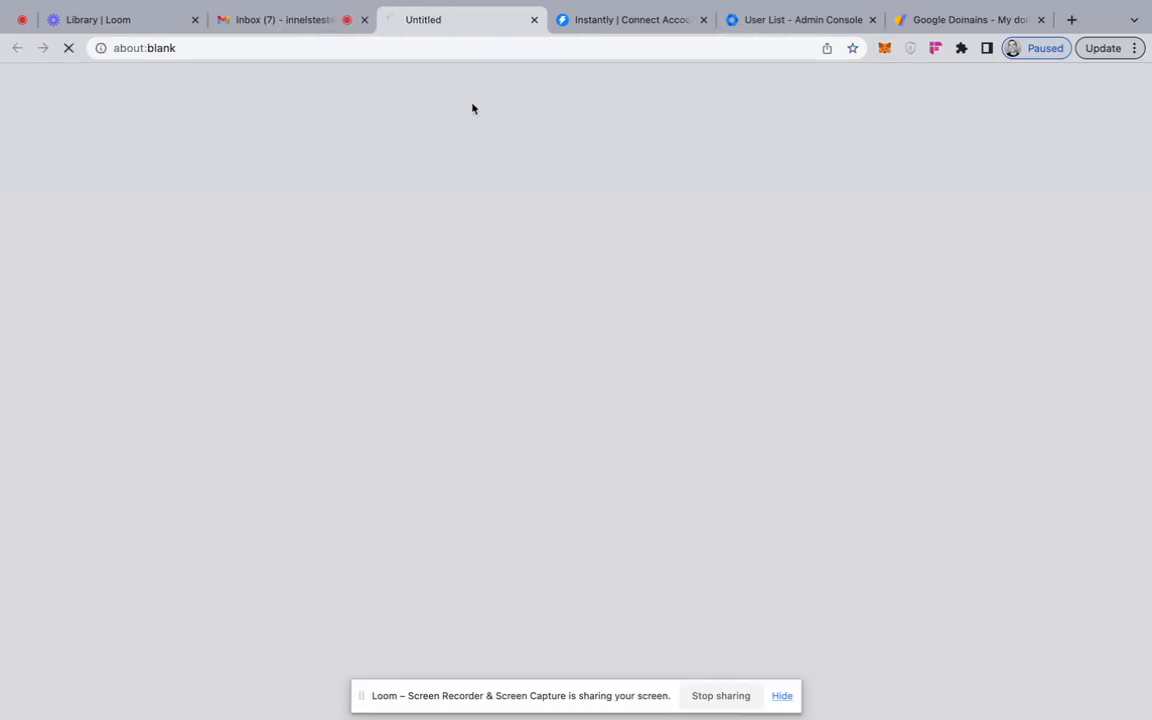
left_click(655, 22)
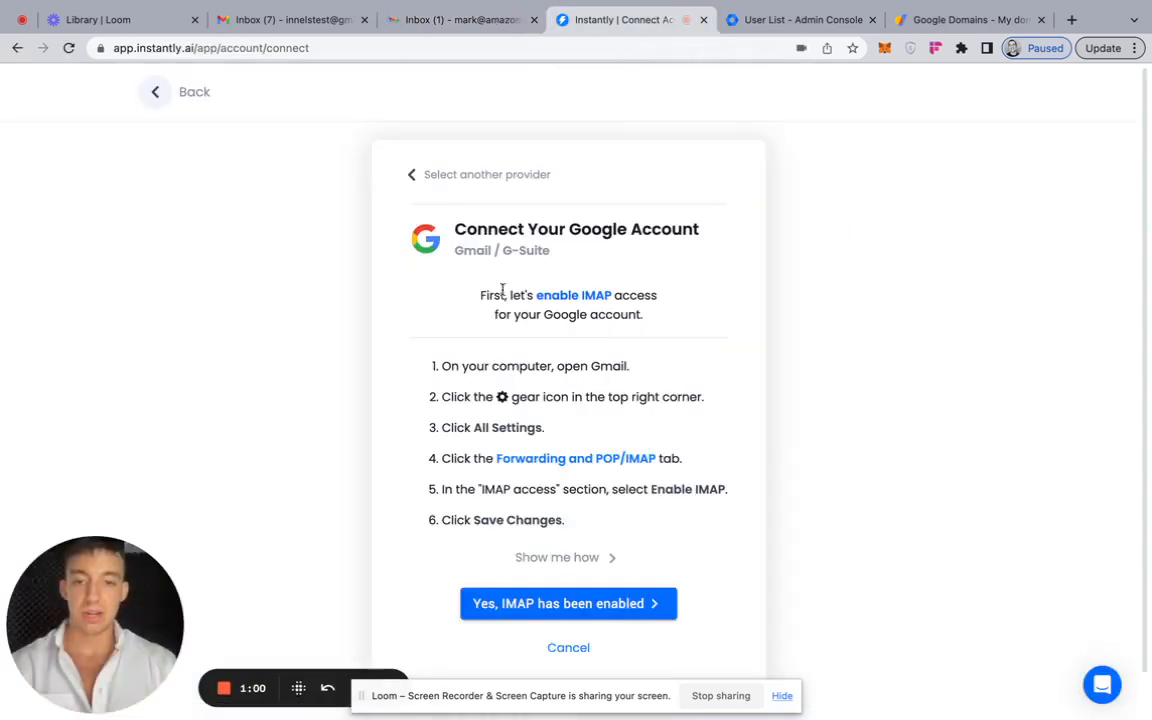
left_click(476, 24)
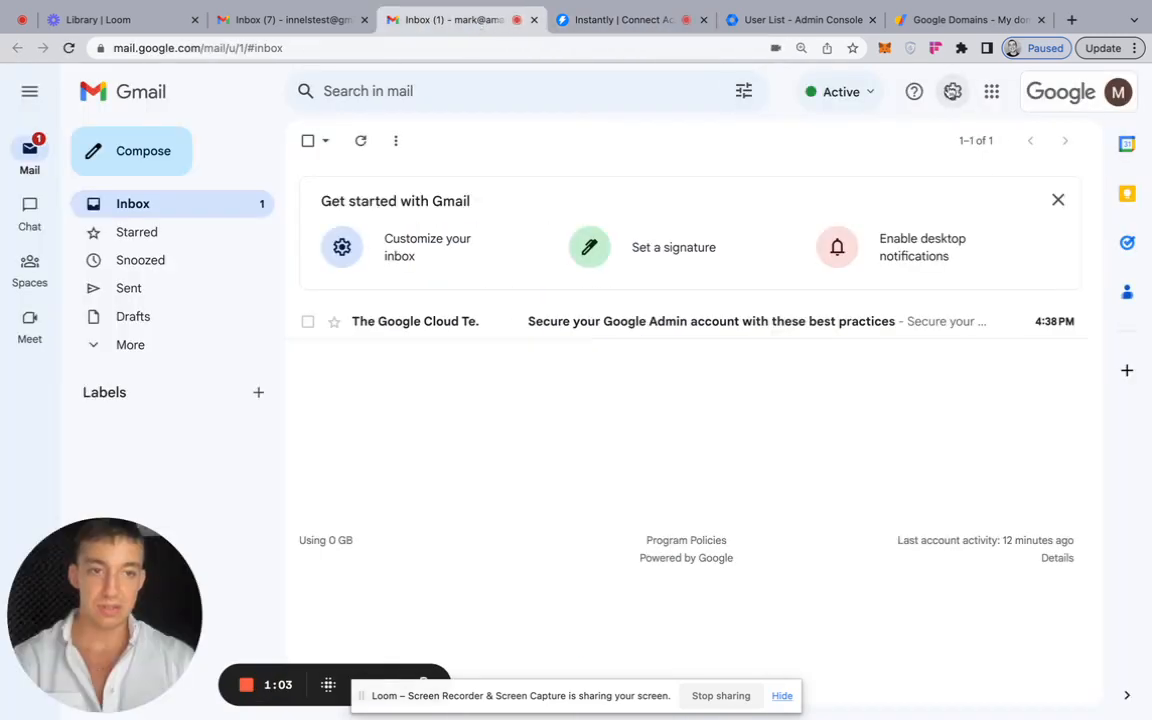
- Enable IMAP access in this mailbox's Forwarding and POP/IMAP settings and save the changes
left_click(952, 91)
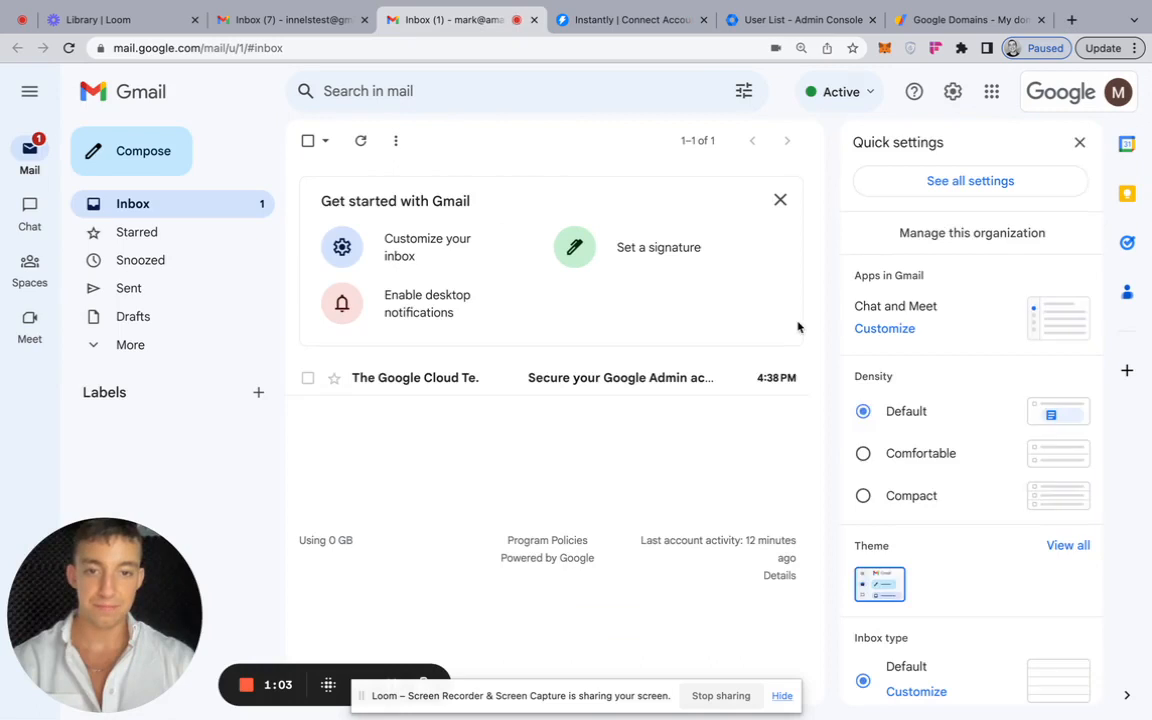
left_click(960, 184)
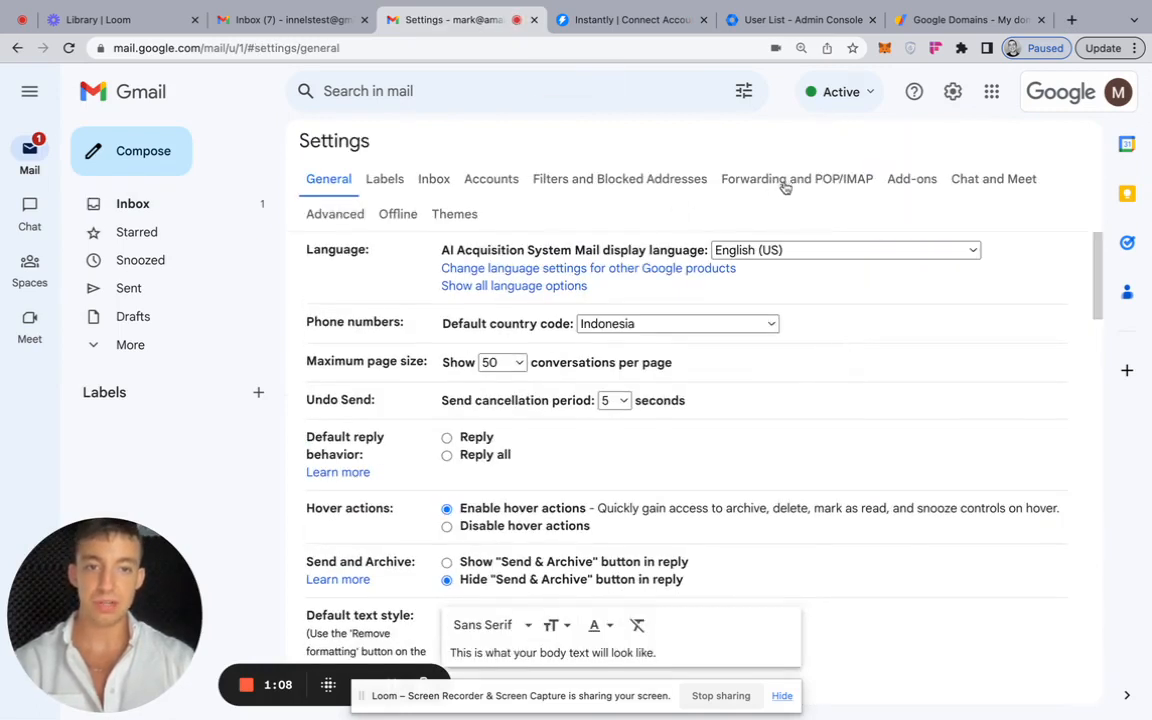
left_click(818, 181)
scroll(633, 465, "down", 1)
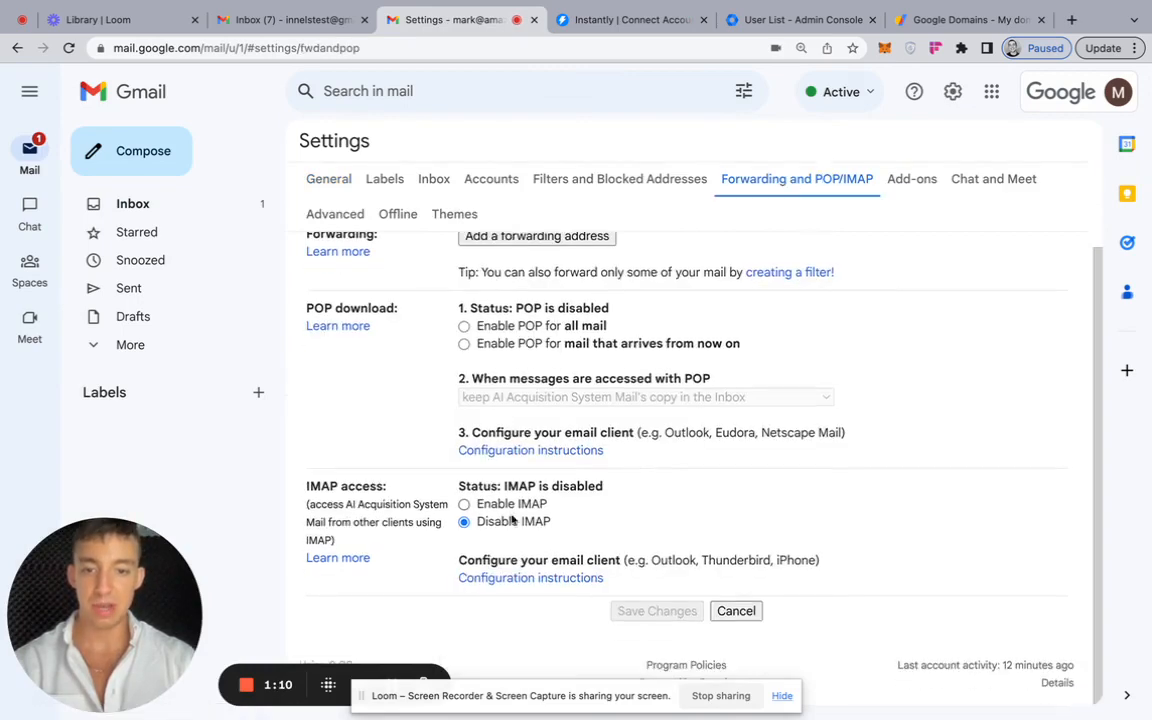
left_click(464, 505)
scroll(600, 480, "down", 5)
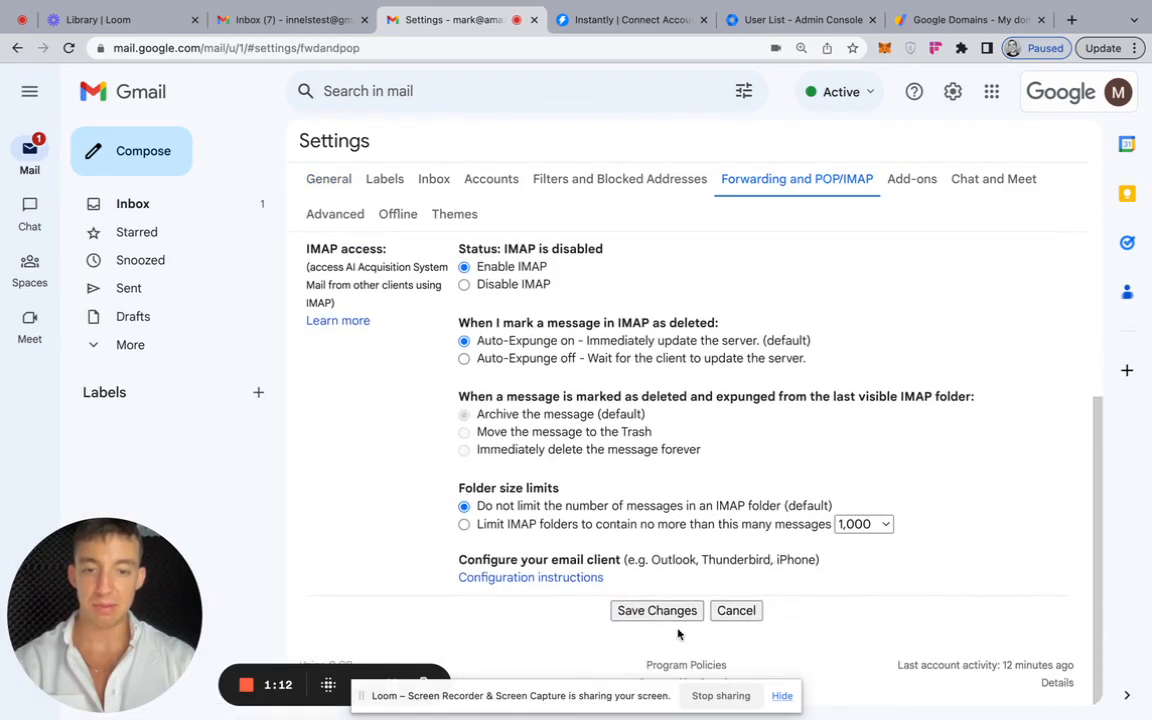
left_click(656, 611)
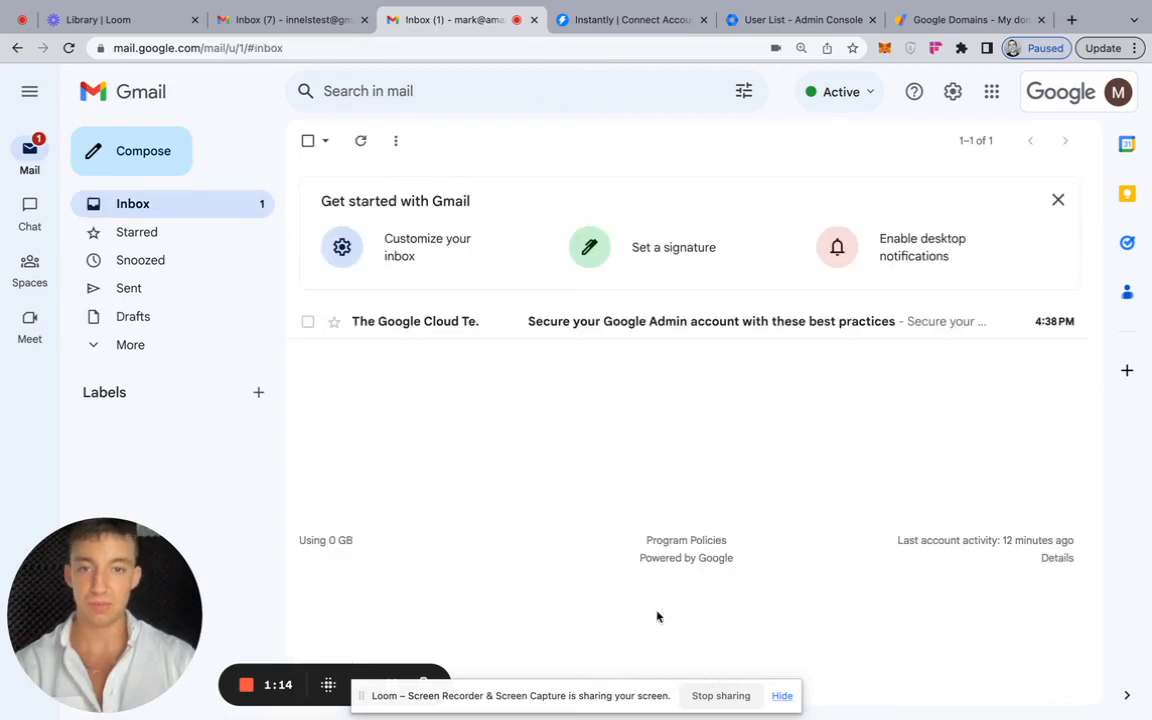
- Open the other signed-in amazoninnelsexperts.com mailbox, accepting smart features and personalization of other Google products, and reload it
left_click(1117, 92)
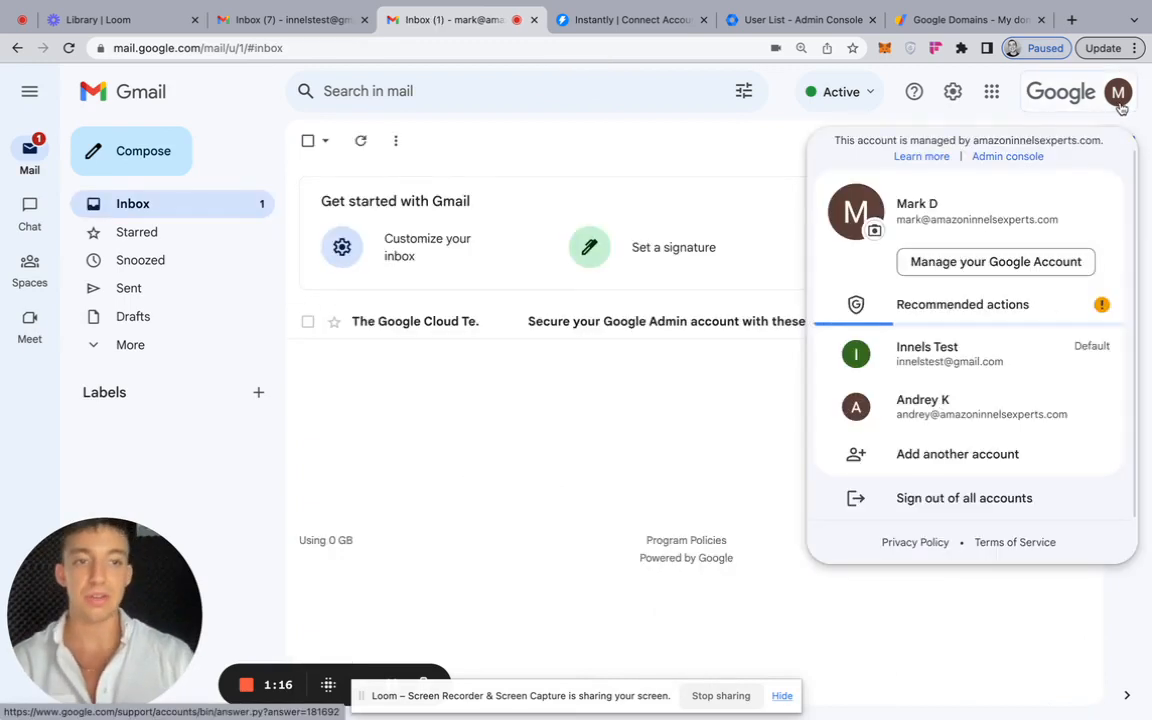
left_click(976, 414)
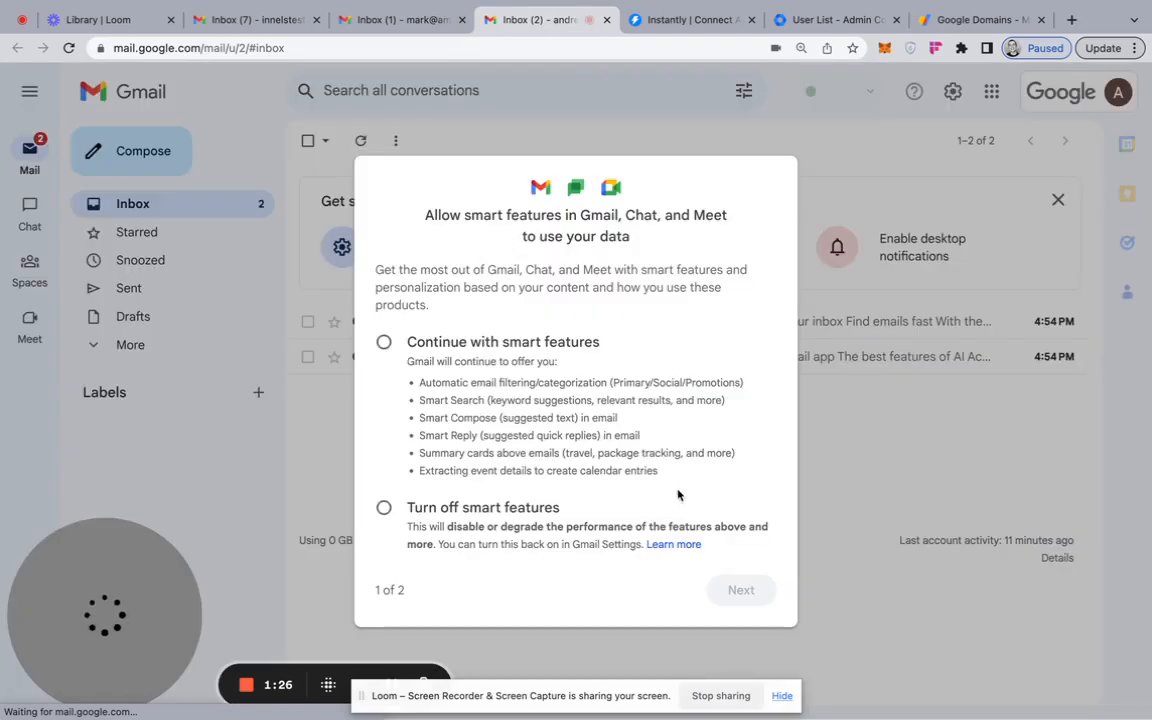
left_click(384, 341)
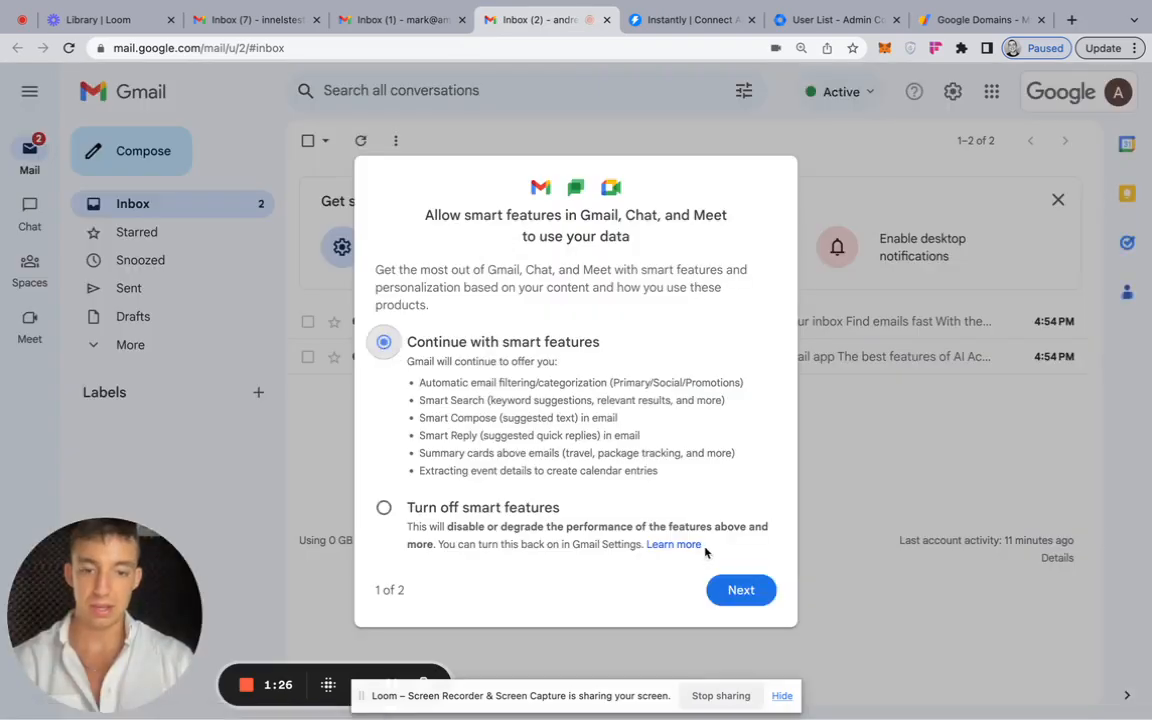
left_click(740, 590)
left_click(384, 301)
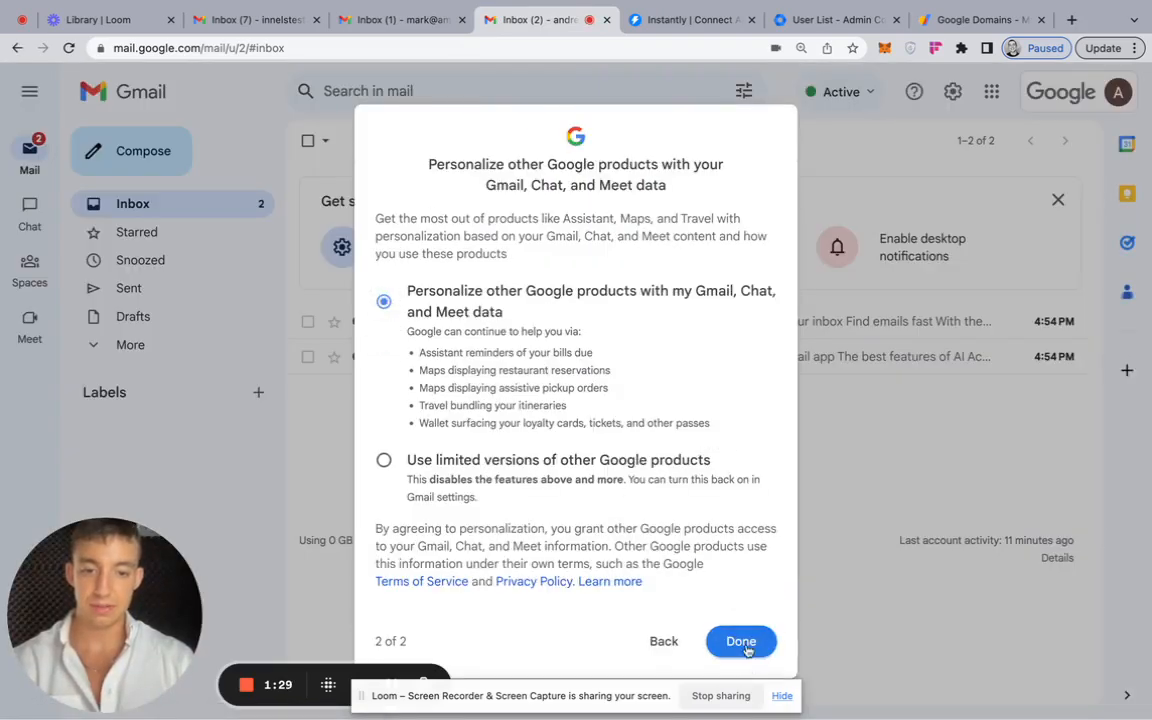
left_click(740, 641)
left_click(755, 208)
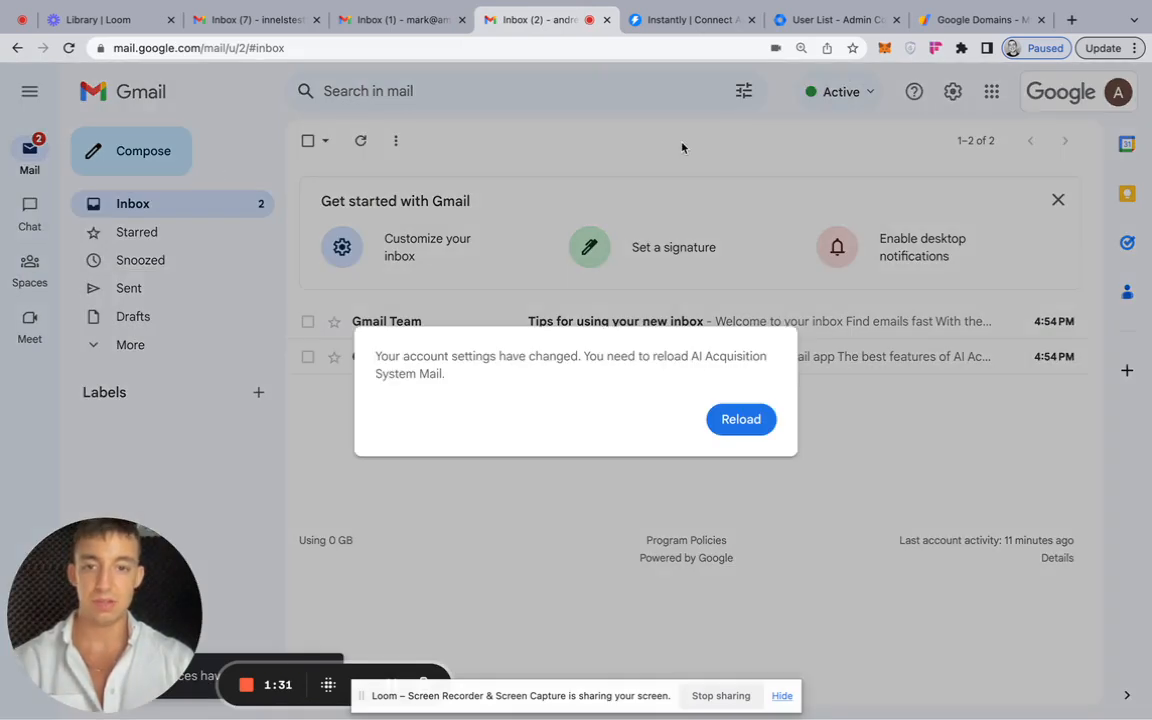
left_click(739, 414)
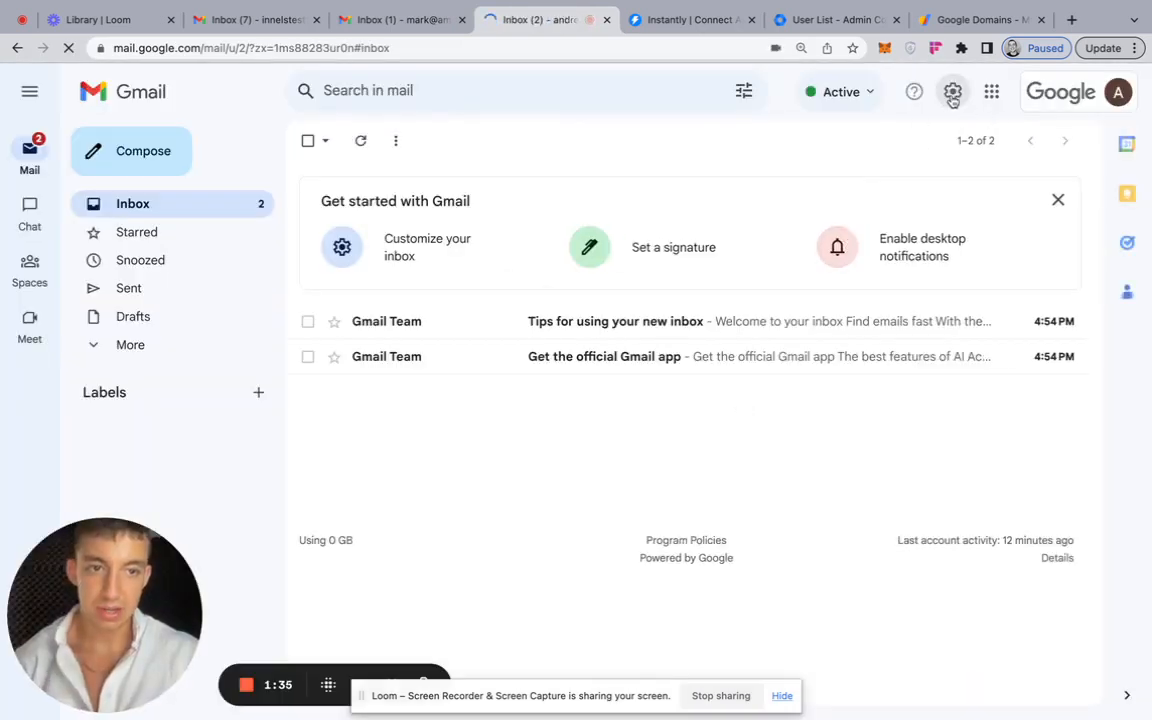
- Enable IMAP for the second amazoninnelsexperts.com mailbox and save its forwarding settings
left_click(953, 91)
left_click(910, 183)
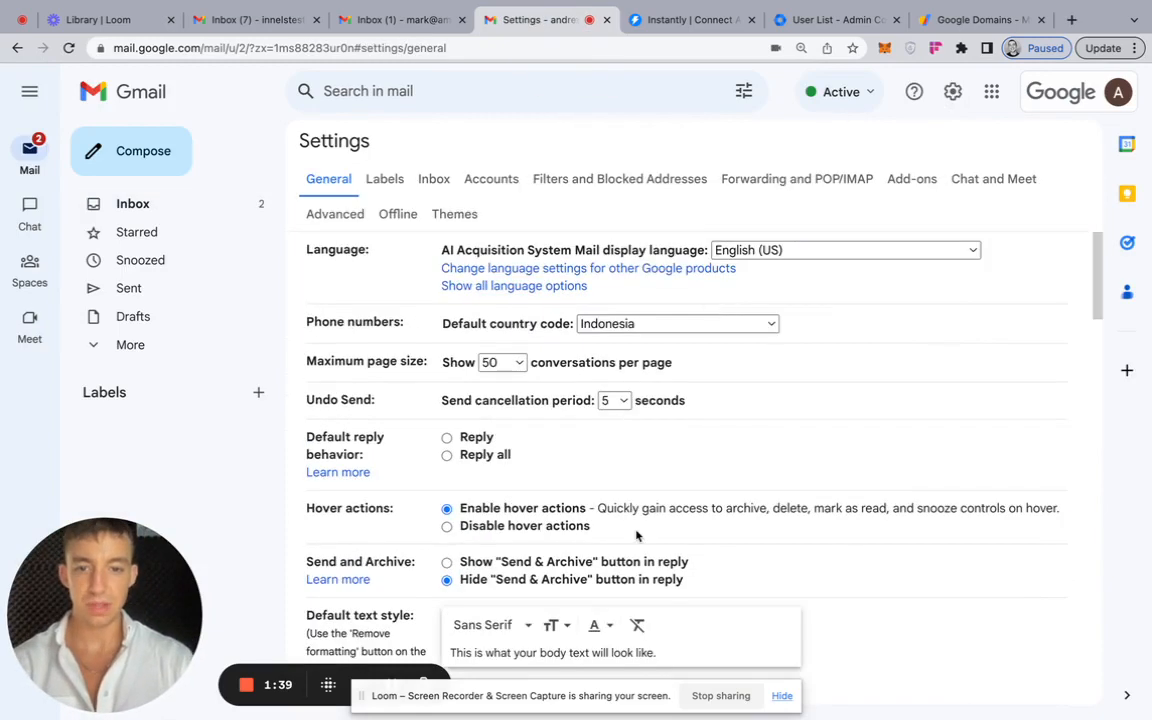
scroll(637, 533, "down", 5)
scroll(645, 510, "up", 2)
left_click(800, 178)
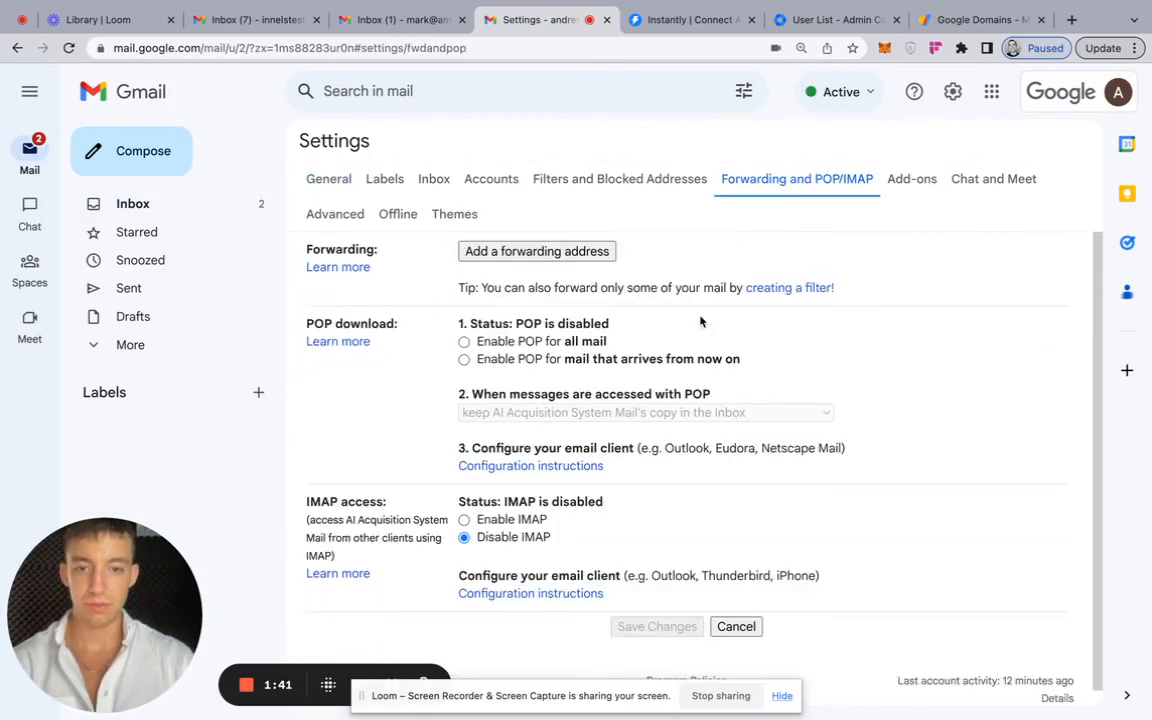
left_click(464, 519)
scroll(560, 500, "down", 3)
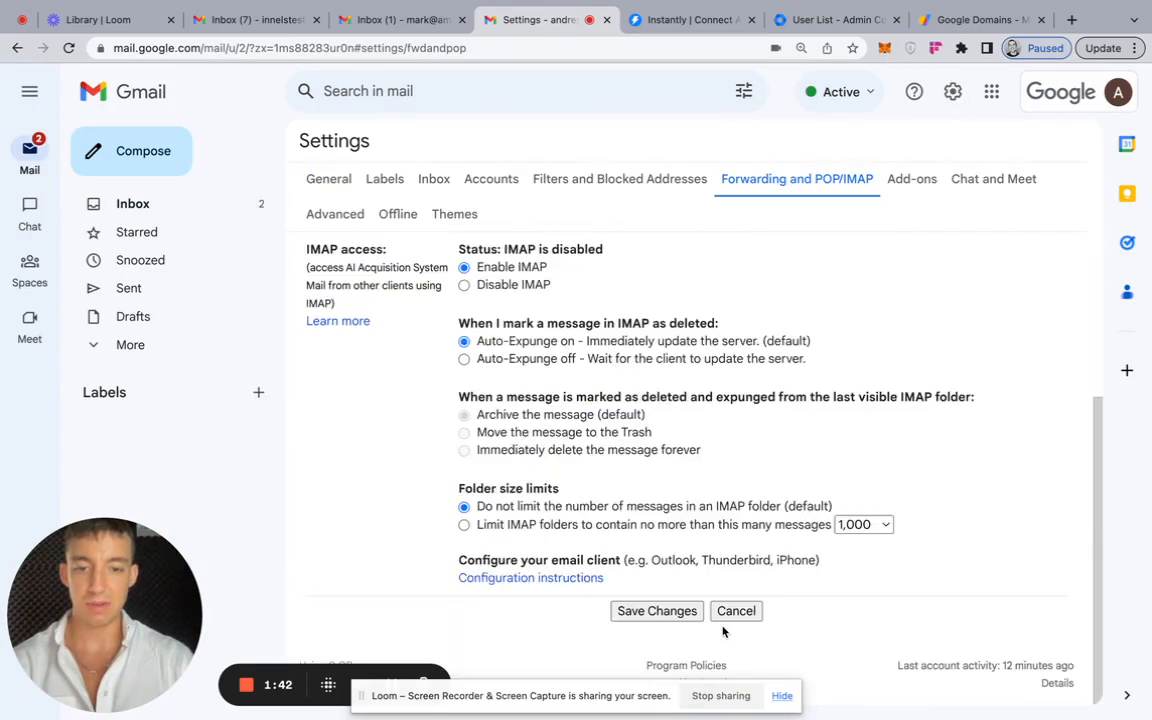
left_click(670, 610)
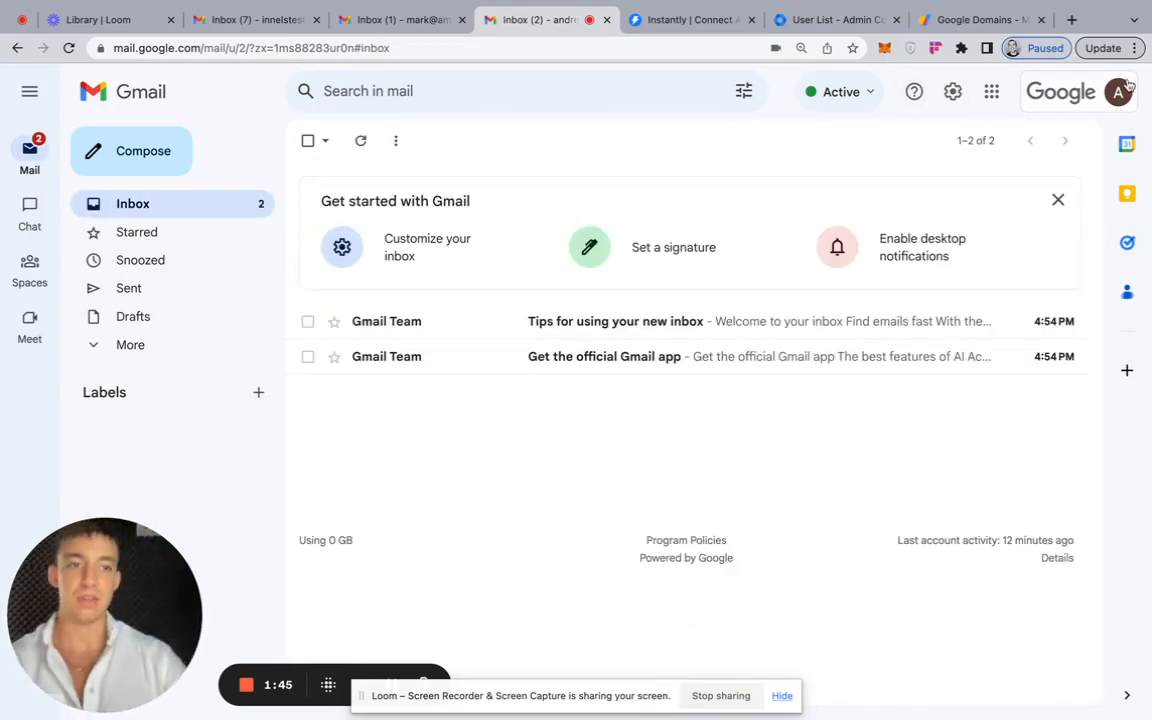
- Add another Google account to Gmail, entering the third amazoninnelsexperts.com mailbox's email address for sign-in
left_click(1124, 88)
left_click(930, 438)
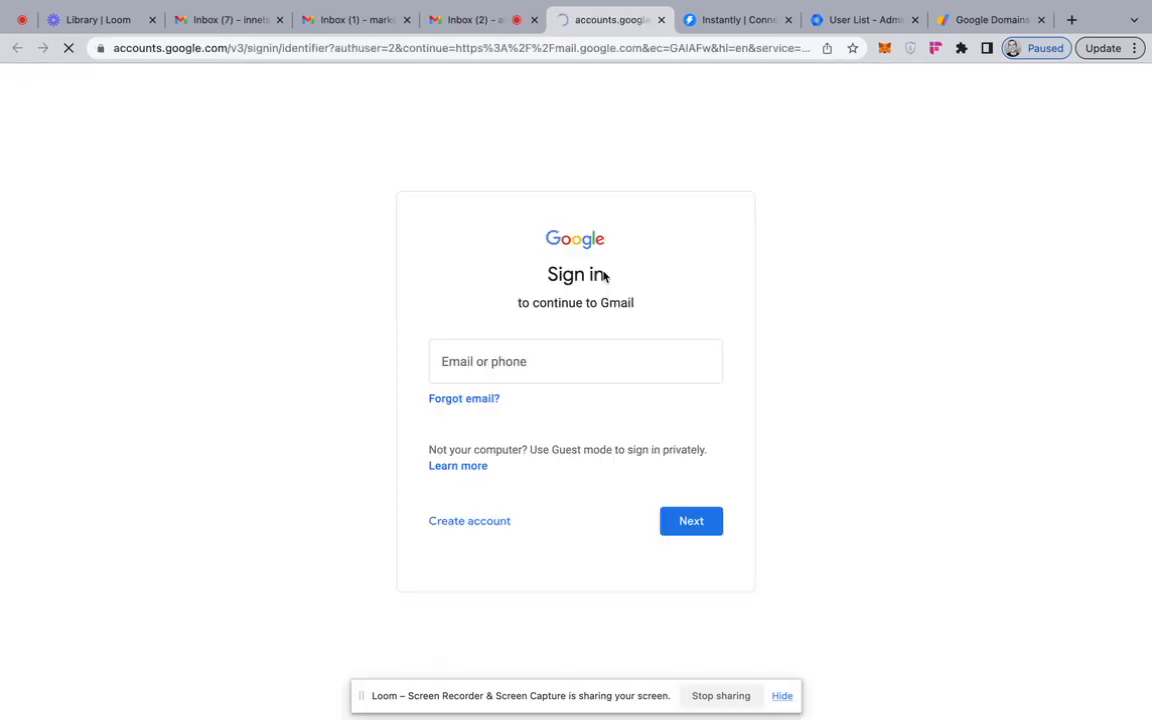
triple_click(519, 370)
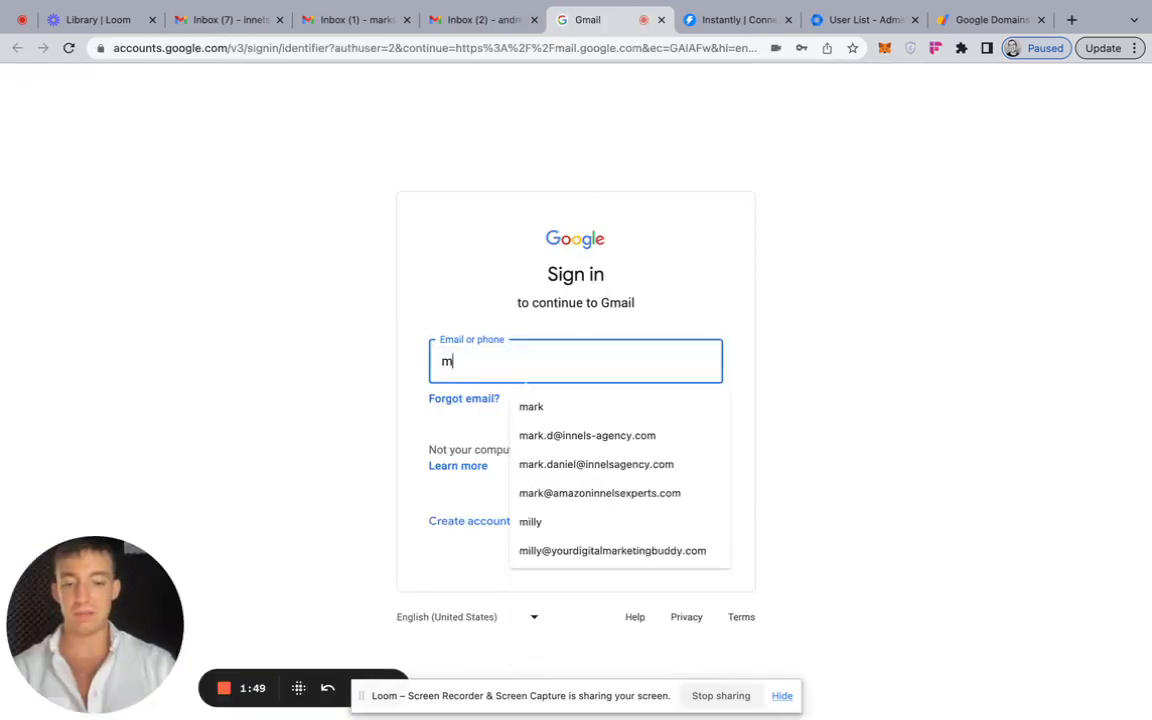
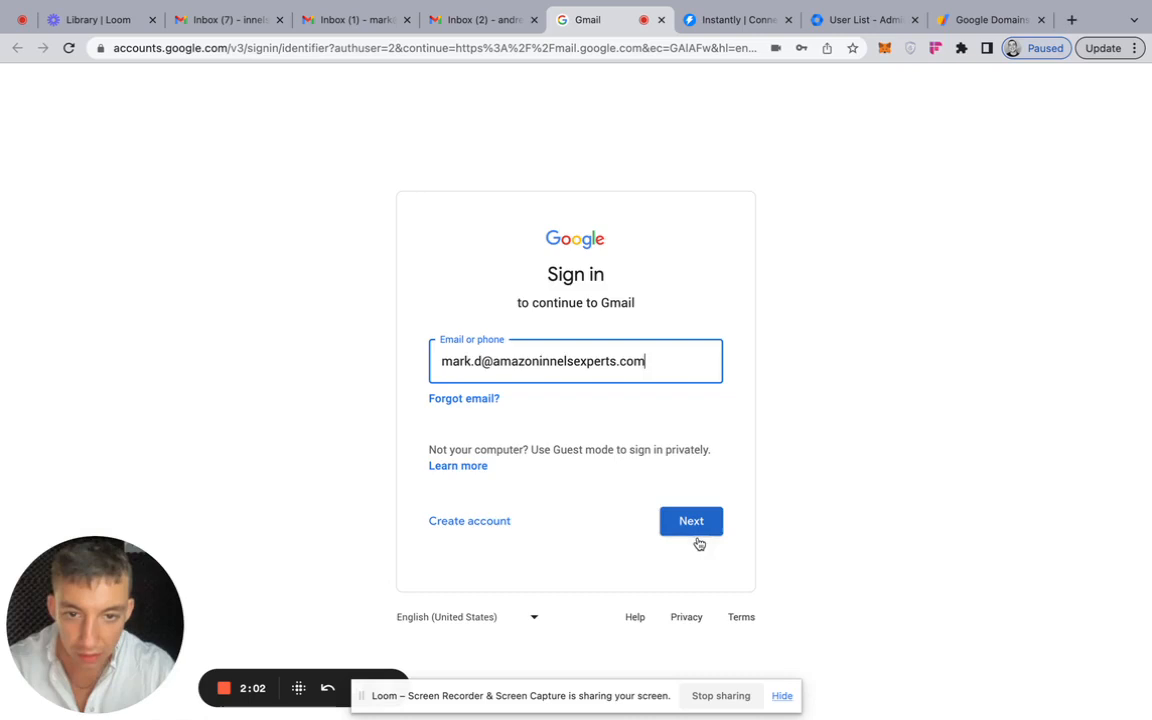
- Sign in with the account password and accept the new account's welcome terms
left_click(693, 530)
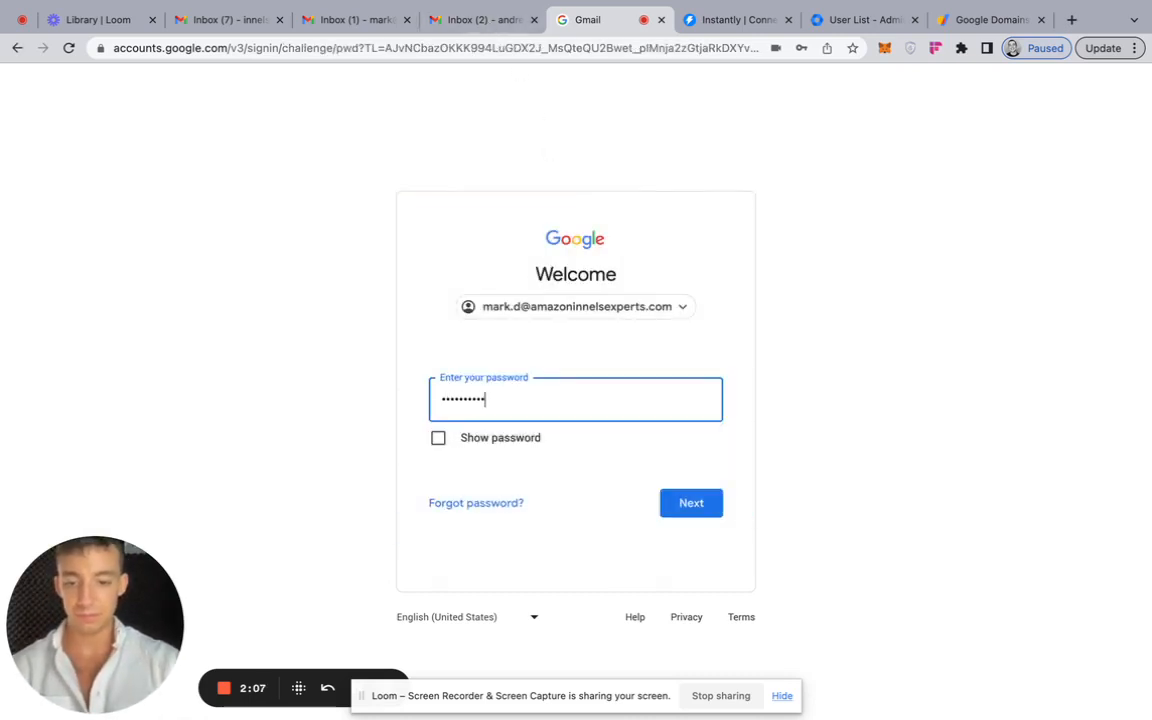
key("Return")
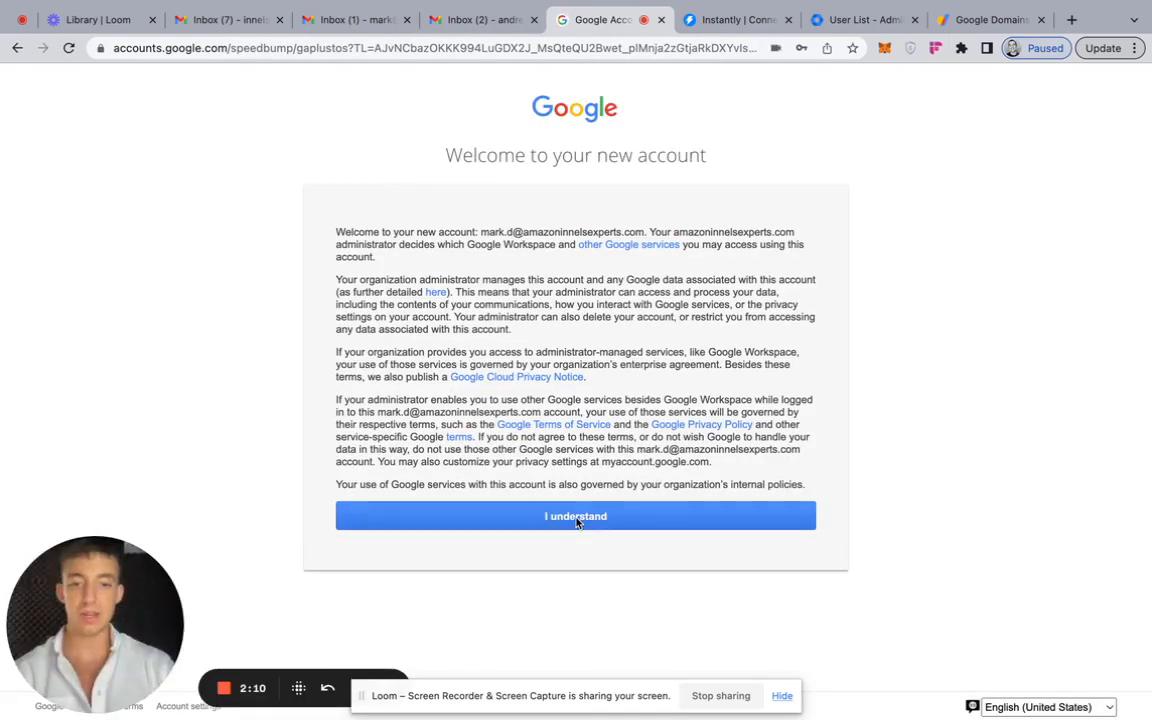
left_click(632, 520)
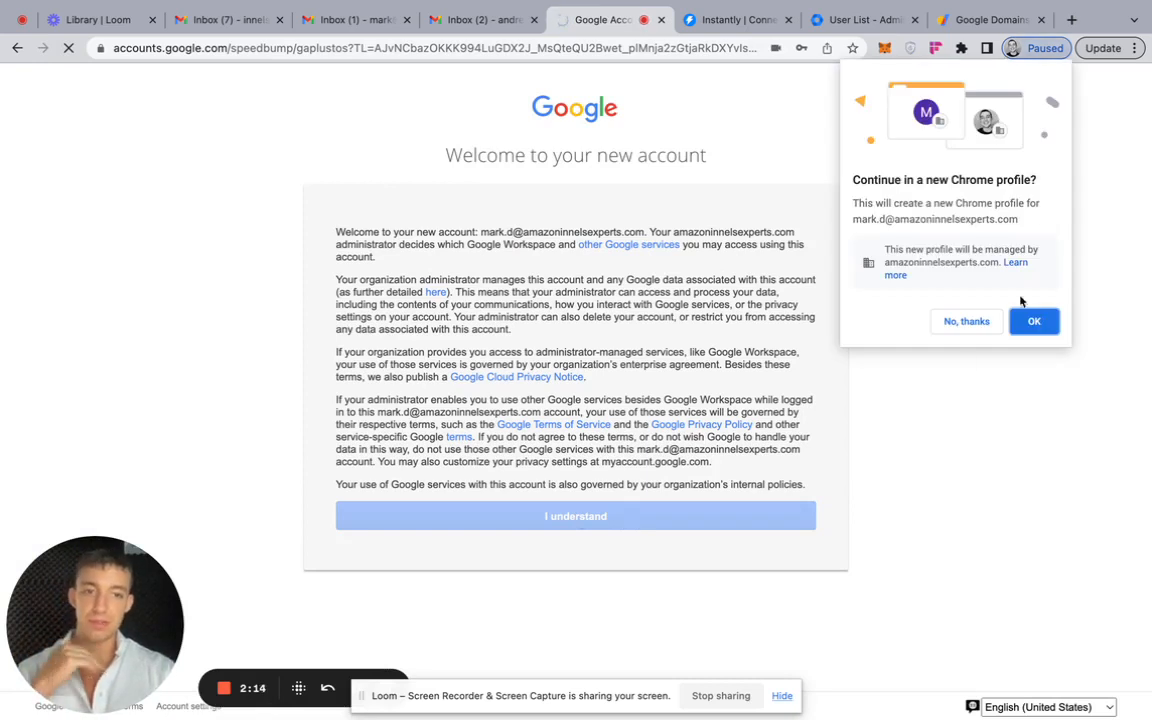
- Decline continuing in a new Chrome profile for the newly added mailbox
left_click(963, 321)
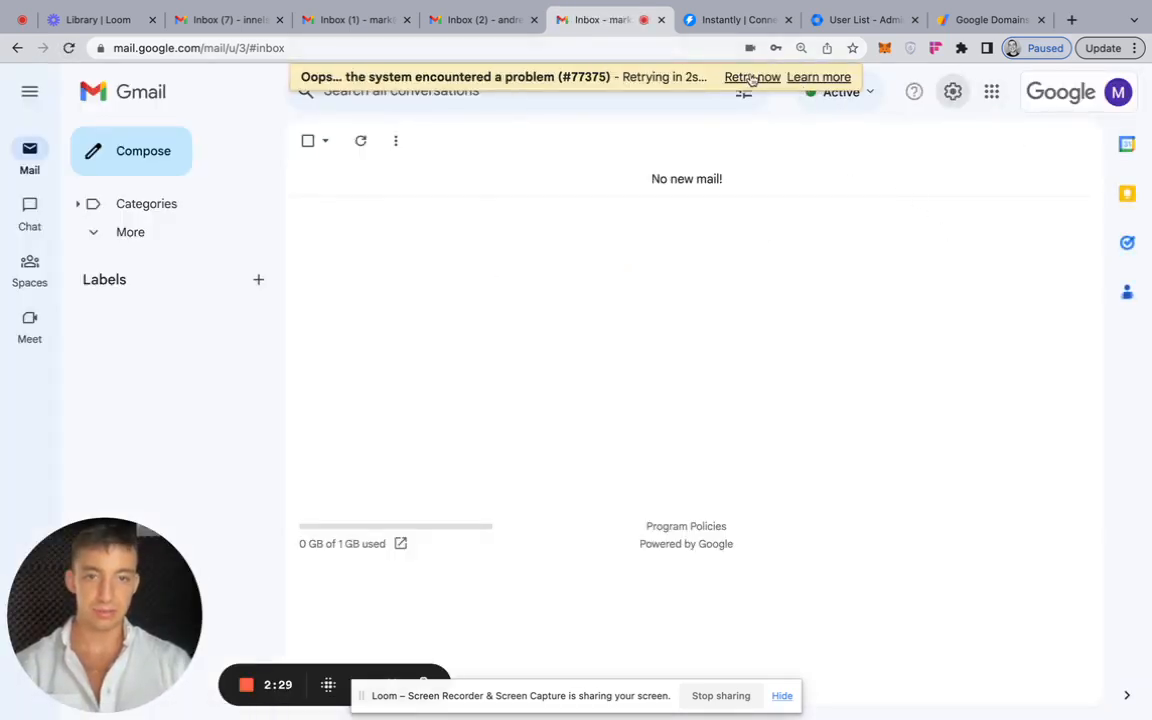
left_click_drag(361, 695, 512, 682)
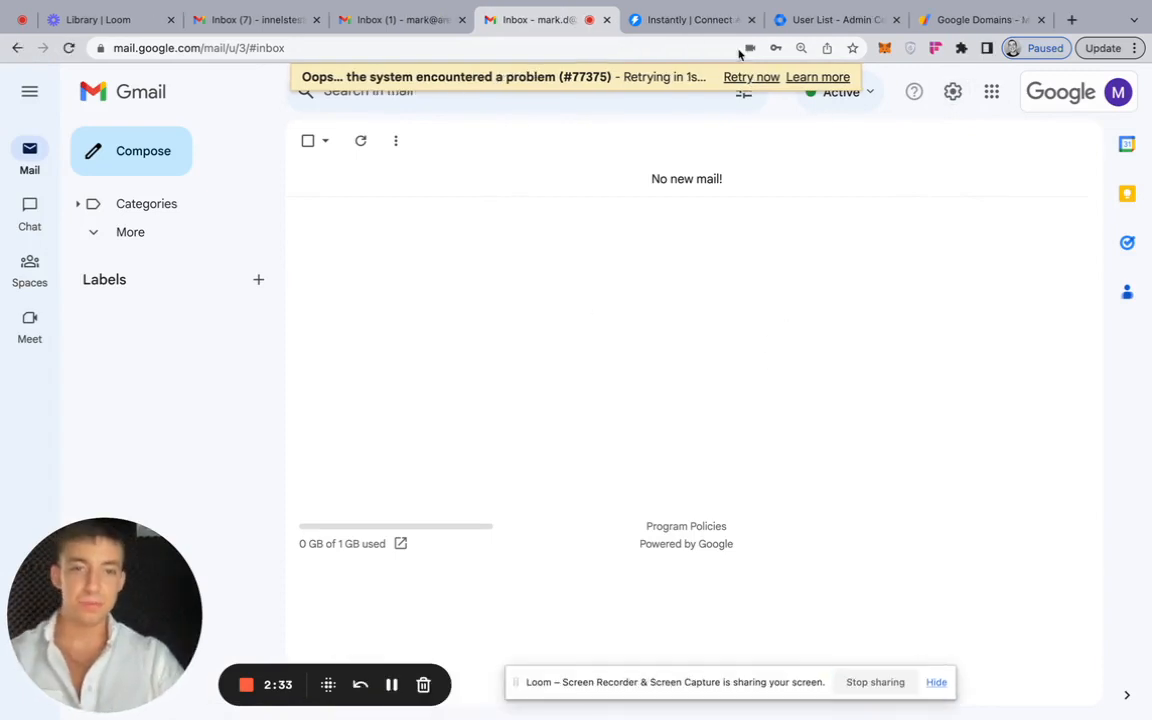
- Switch to Instantly, confirm that IMAP has been enabled and choose oAuth as the Google connection option
left_click(700, 20)
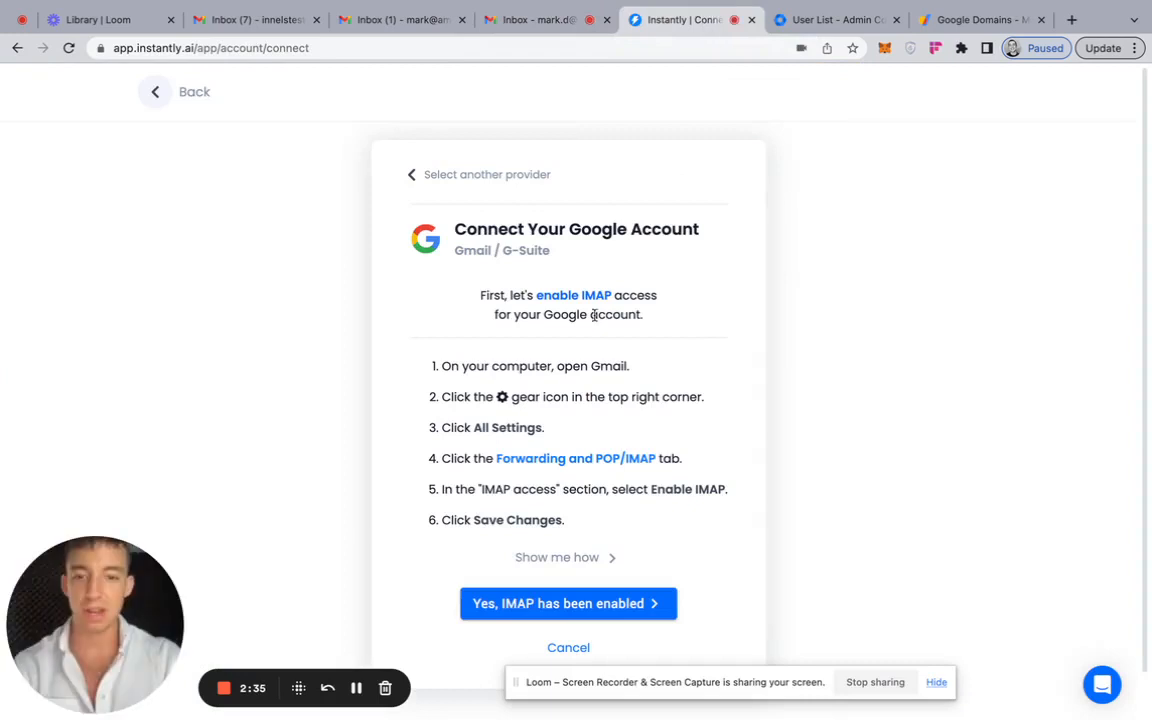
left_click(568, 605)
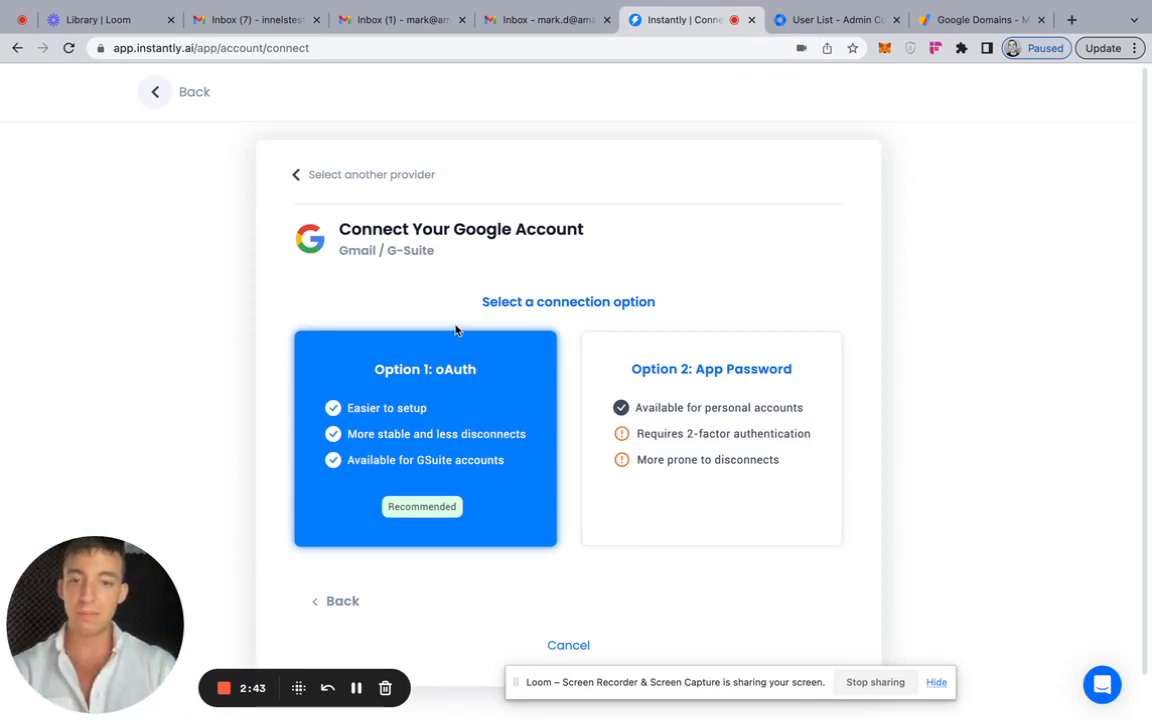
left_click(437, 396)
scroll(642, 470, "down", 3)
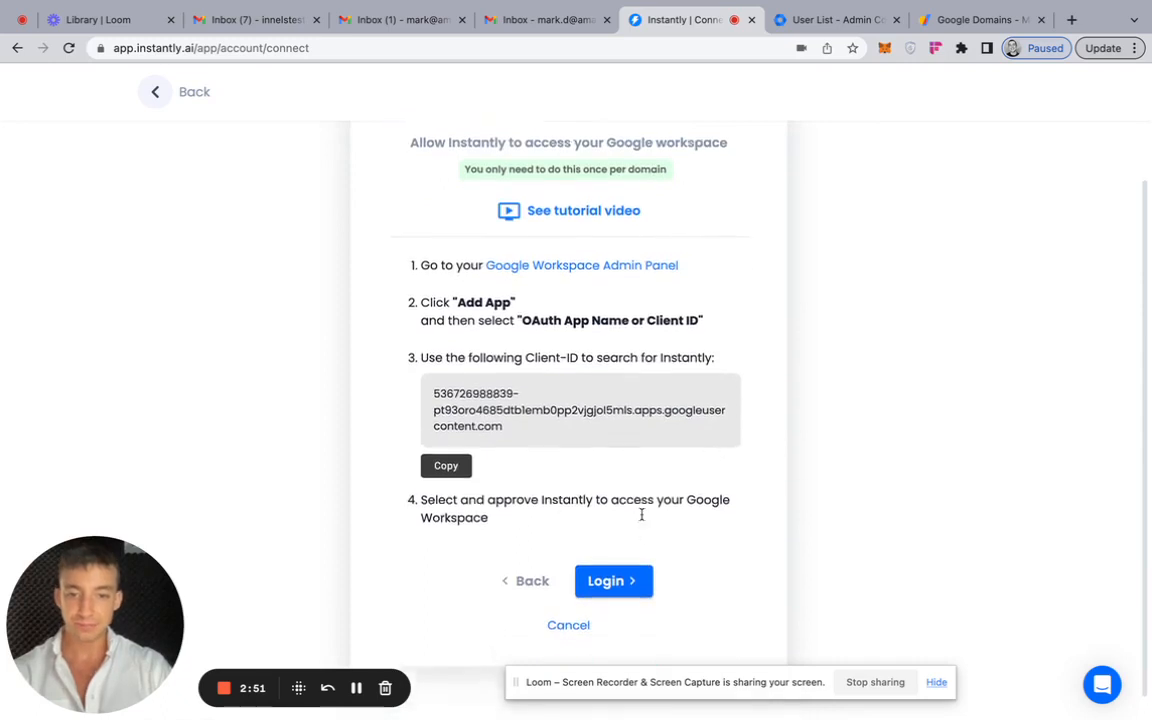
- Open App Access Control in the Google Workspace admin panel and start adding an app by OAuth App Name Or Client ID
left_click(575, 256)
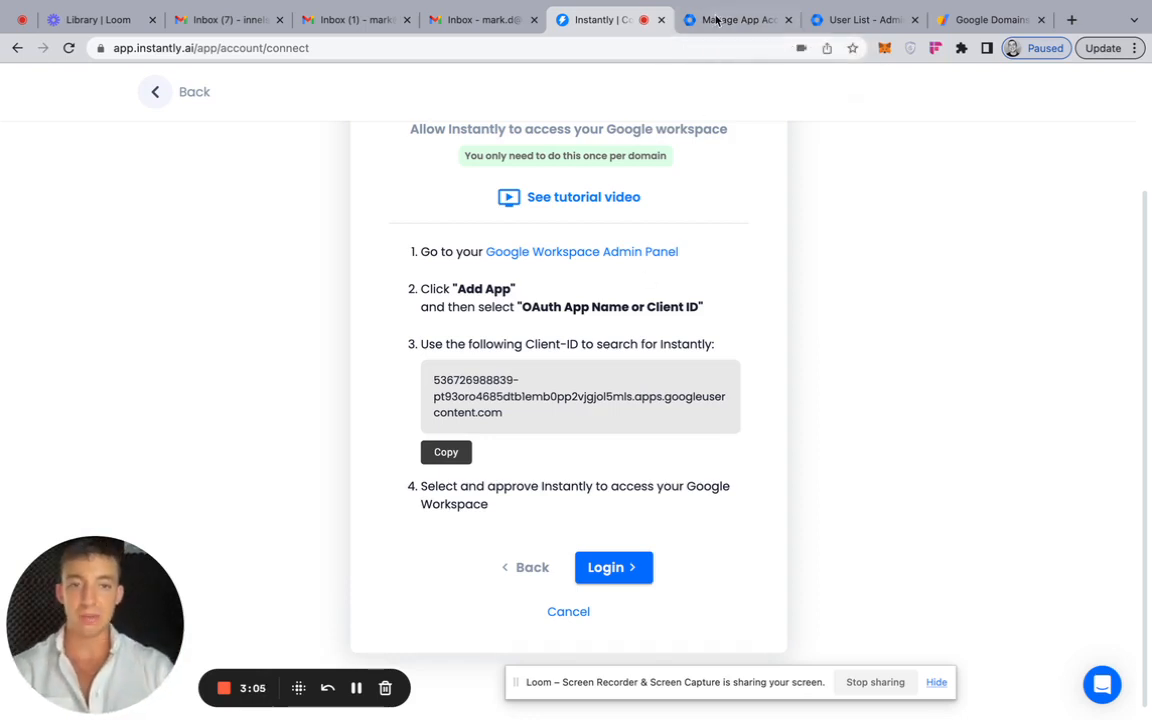
left_click(716, 20)
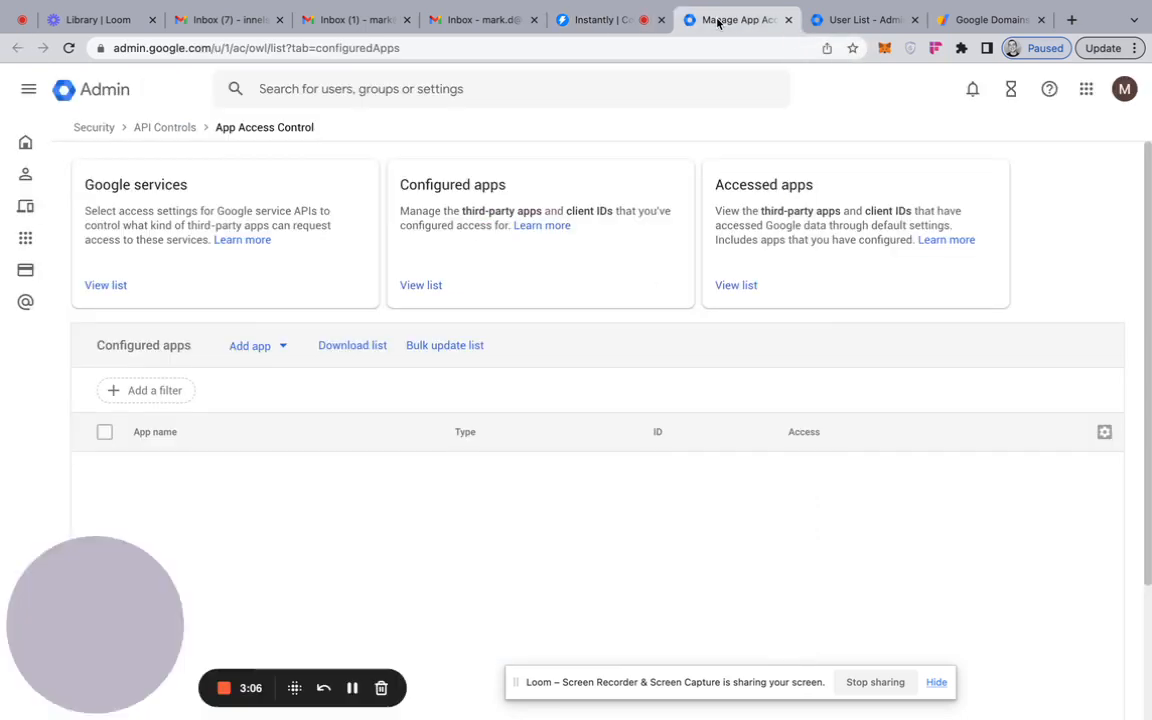
left_click(265, 349)
left_click(595, 20)
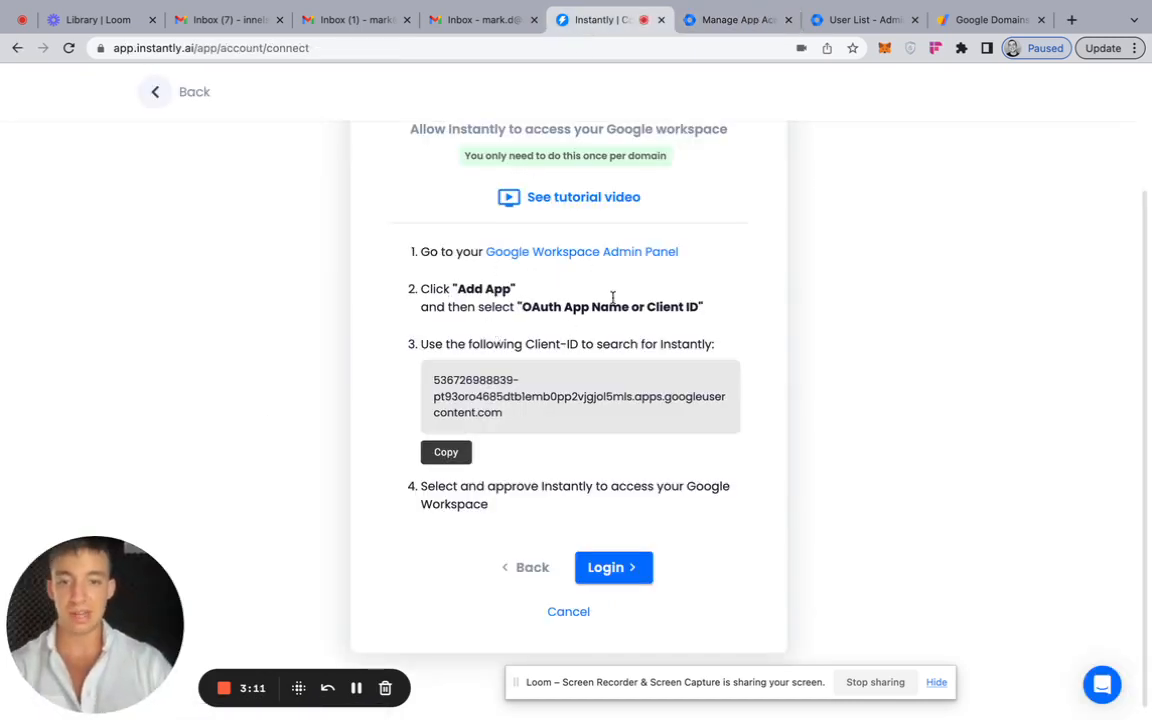
left_click(728, 20)
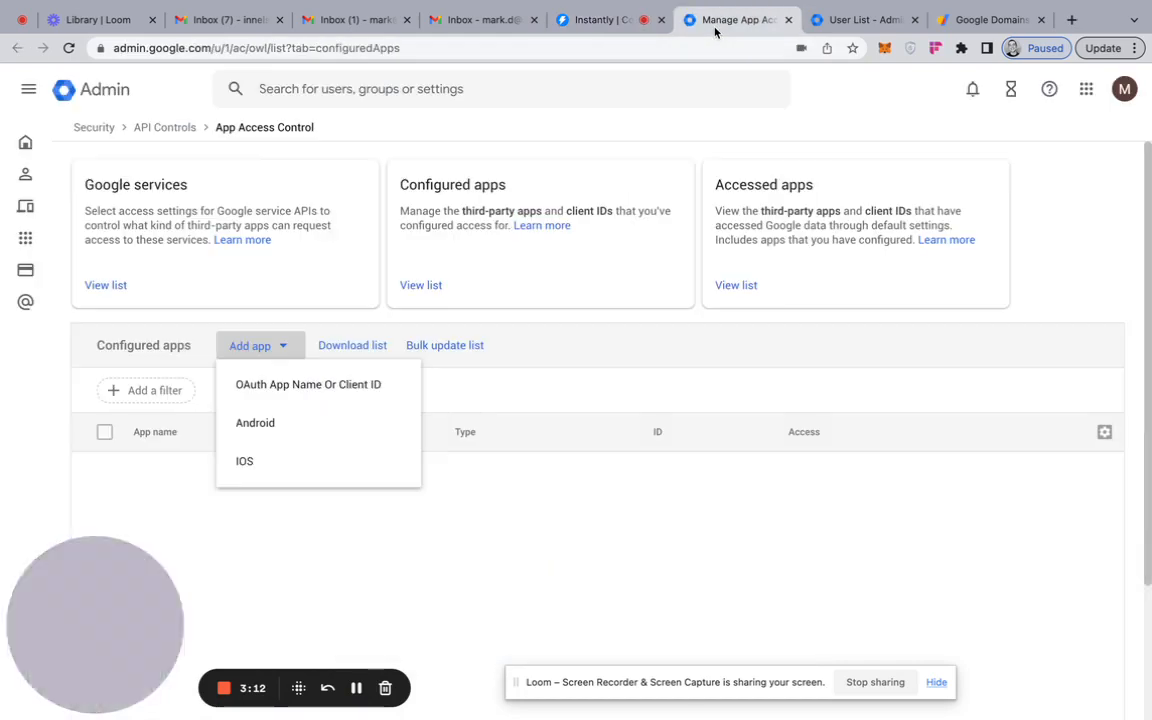
left_click(280, 385)
left_click(527, 266)
- Copy Instantly's client ID from its setup instructions and search for it in the OAuth app configuration
left_click(625, 20)
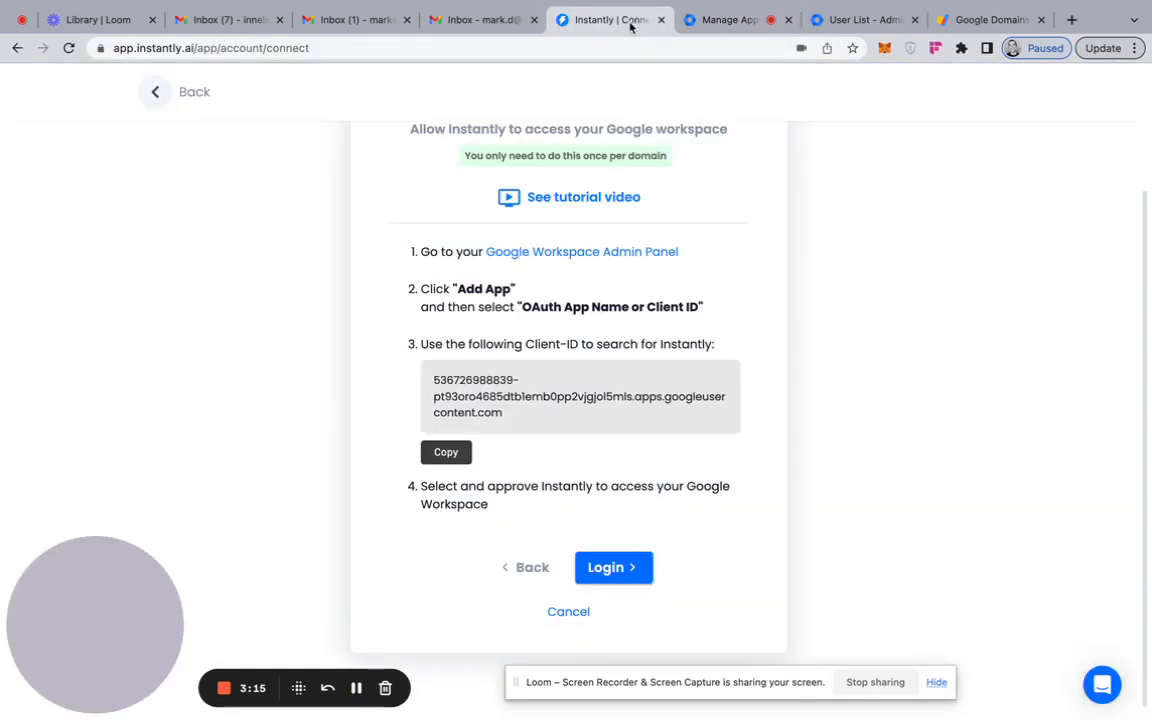
left_click(458, 455)
left_click(720, 20)
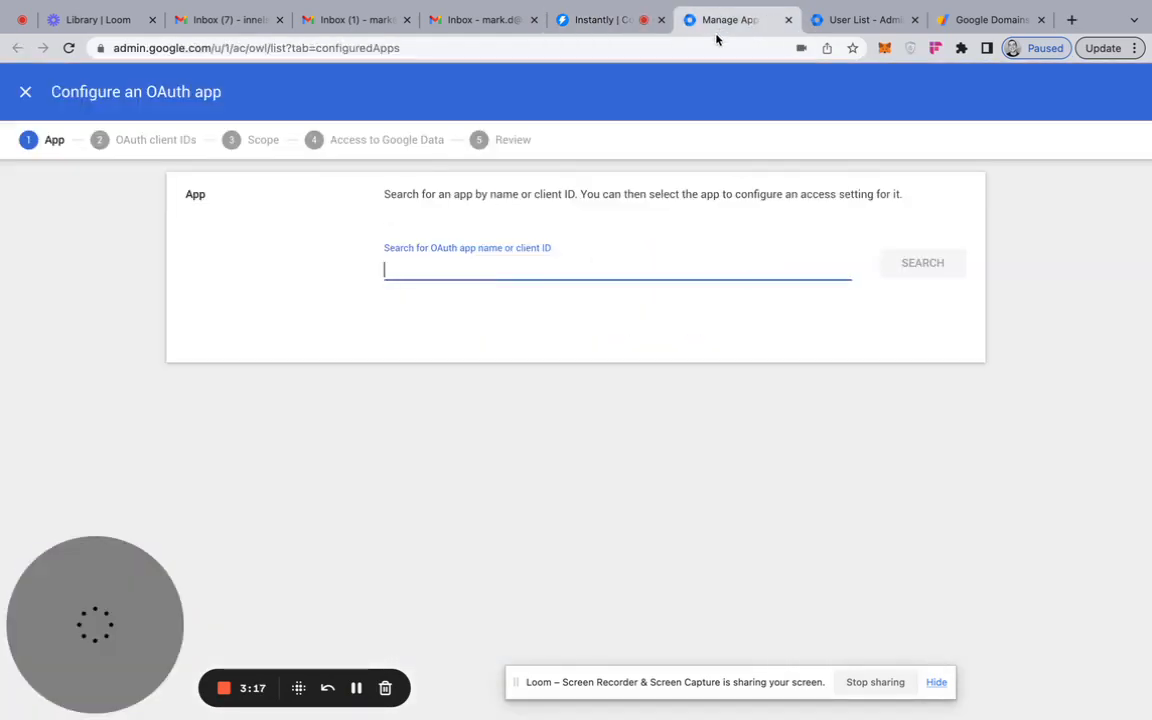
key("super+v")
left_click(913, 268)
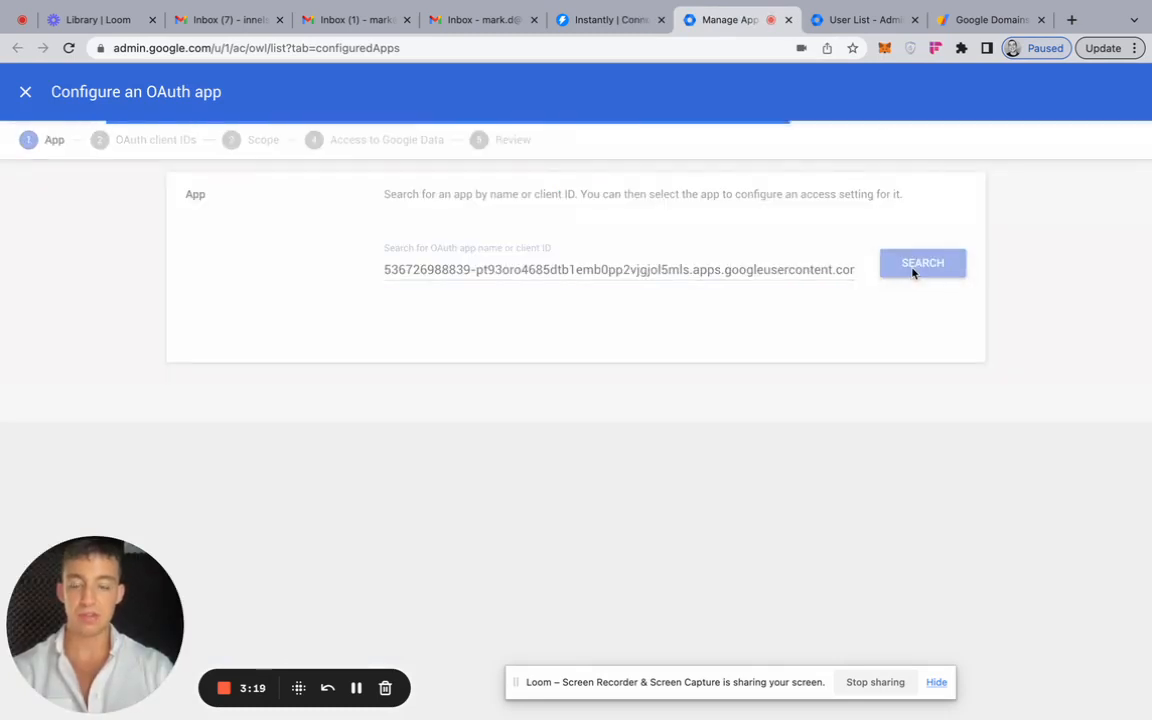
- Select Instantly oAuth v1 with its web client ID, keeping the scope on AI Acquisition System (all users)
mouse_move(500, 401)
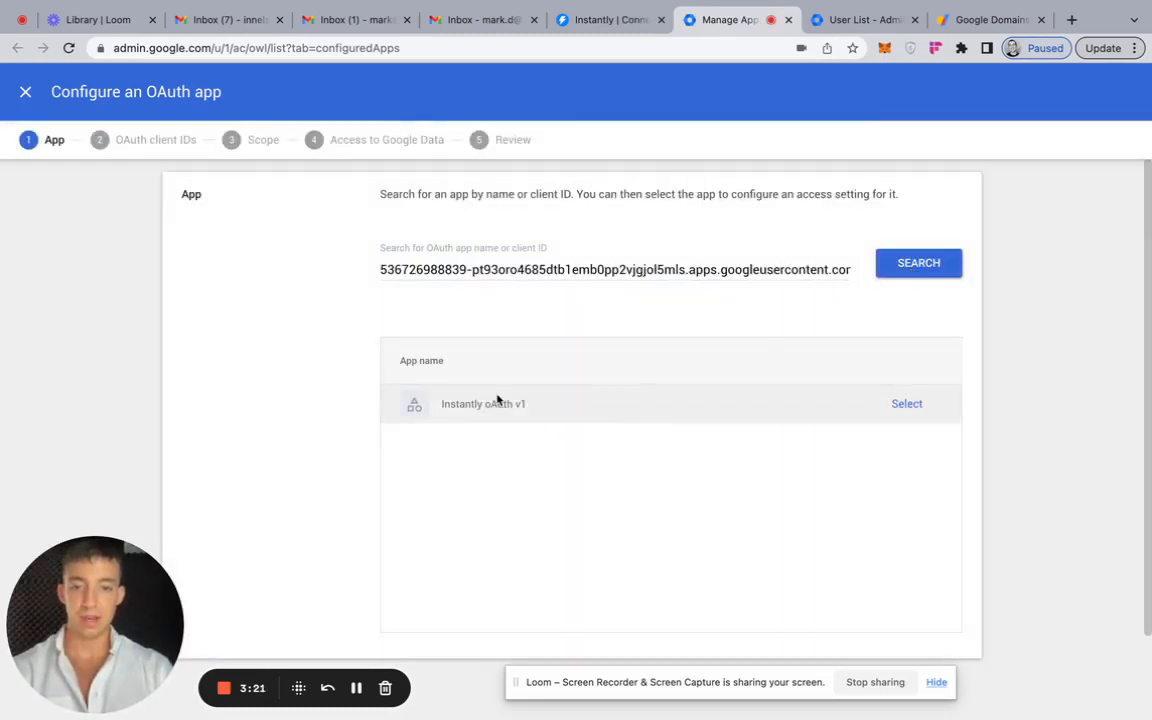
left_click(907, 404)
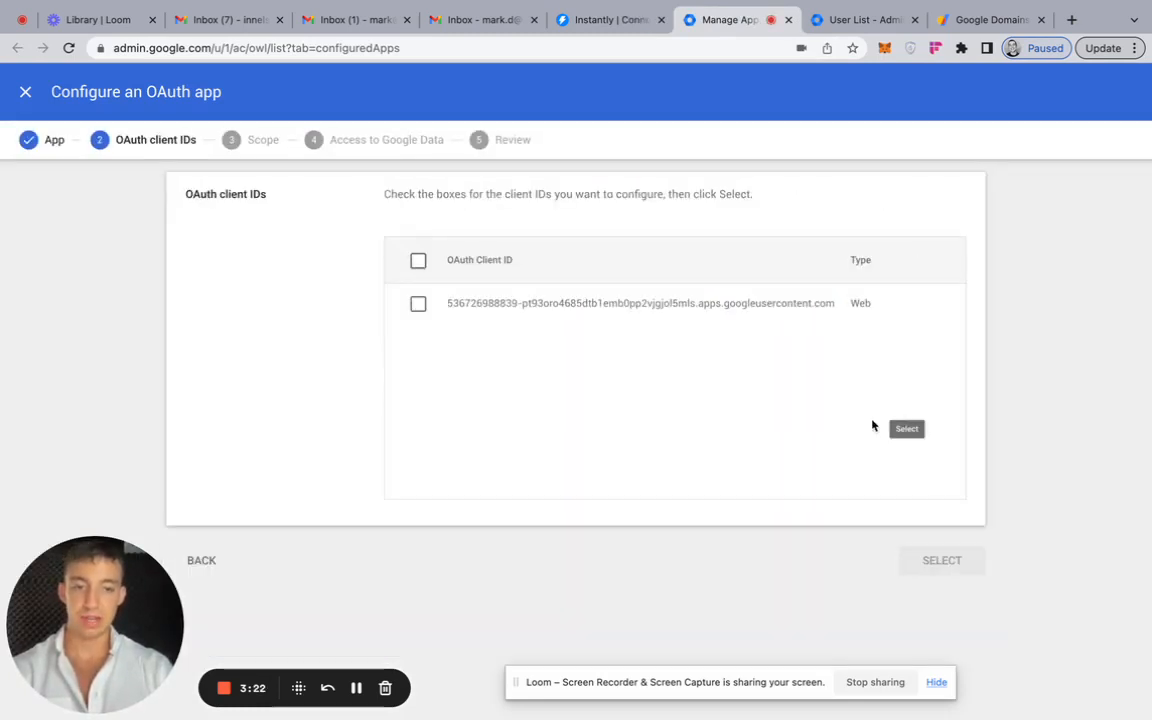
left_click(419, 305)
left_click(940, 560)
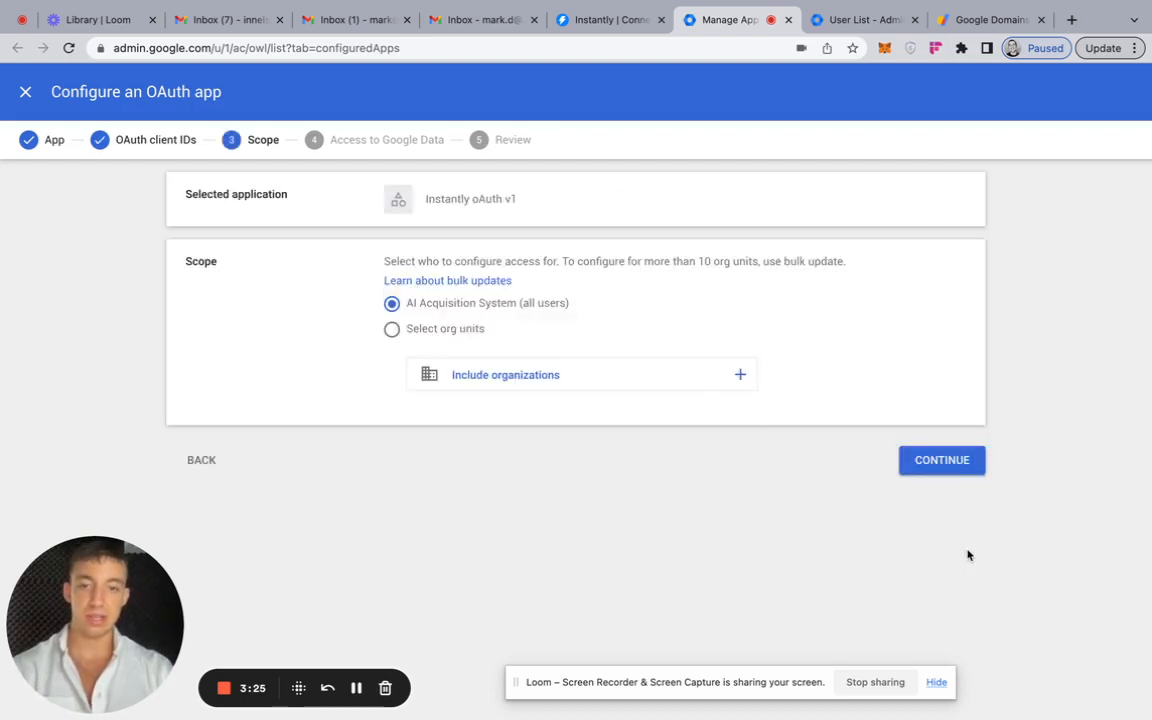
left_click(940, 461)
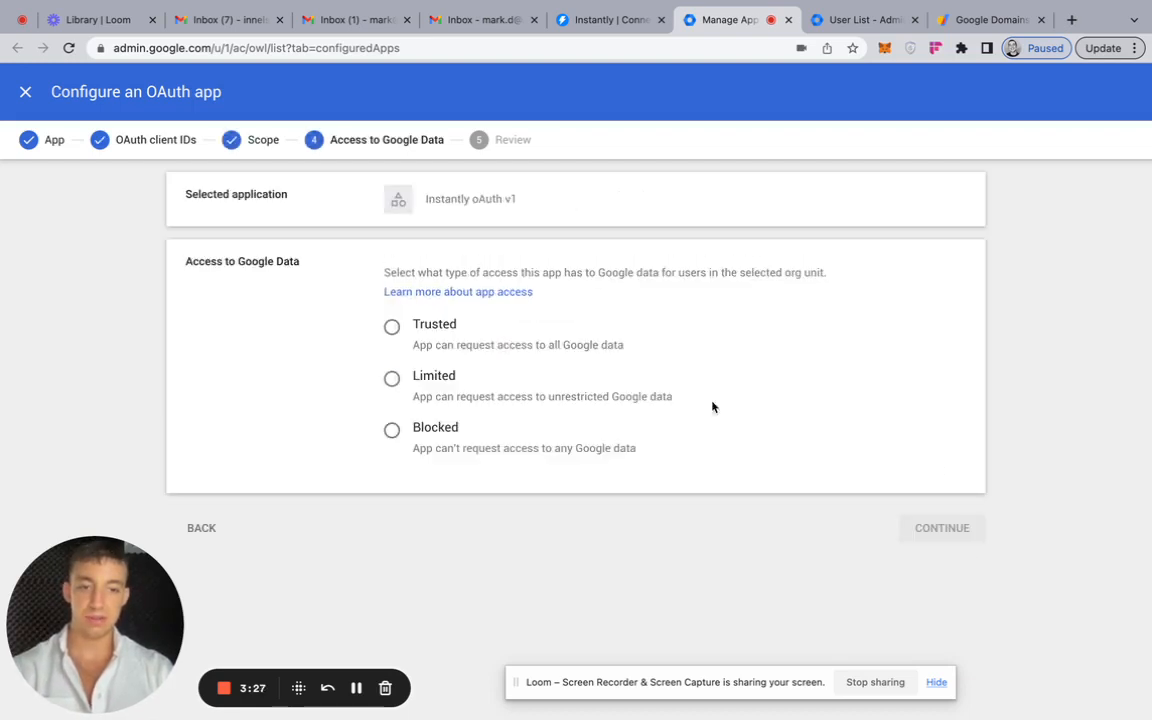
- Give the app Trusted access to Google data and finish its configuration
left_click(391, 327)
left_click(942, 527)
scroll(392, 383, "down", 2)
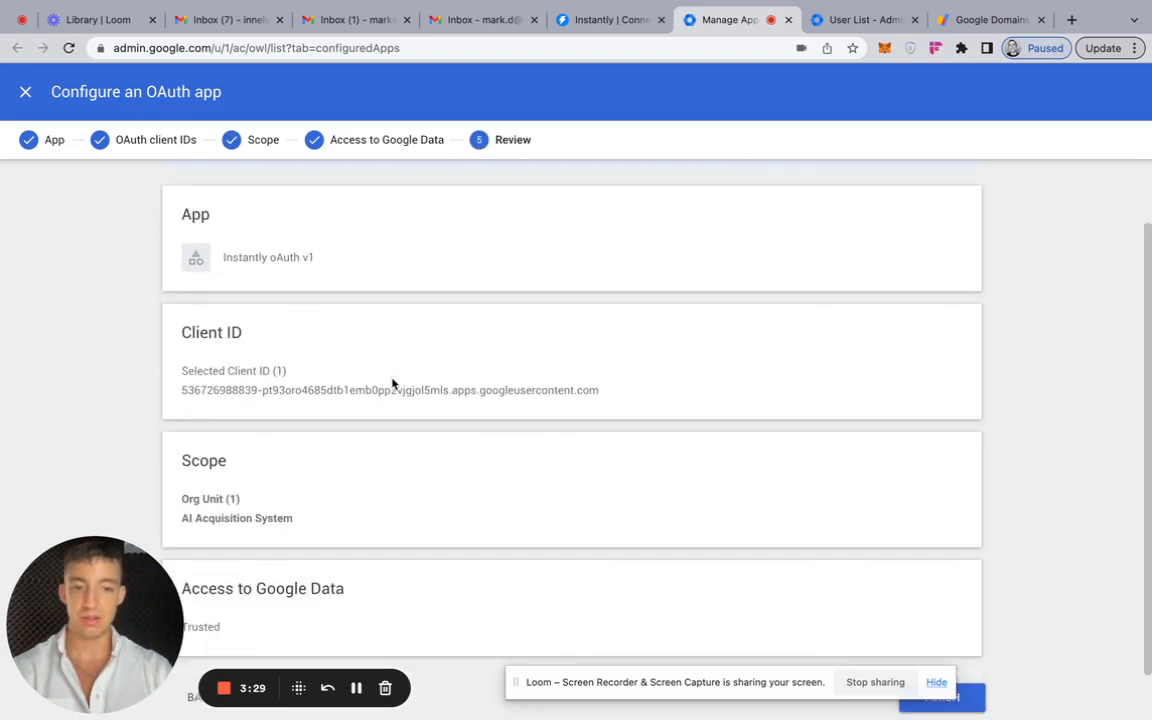
left_click(938, 697)
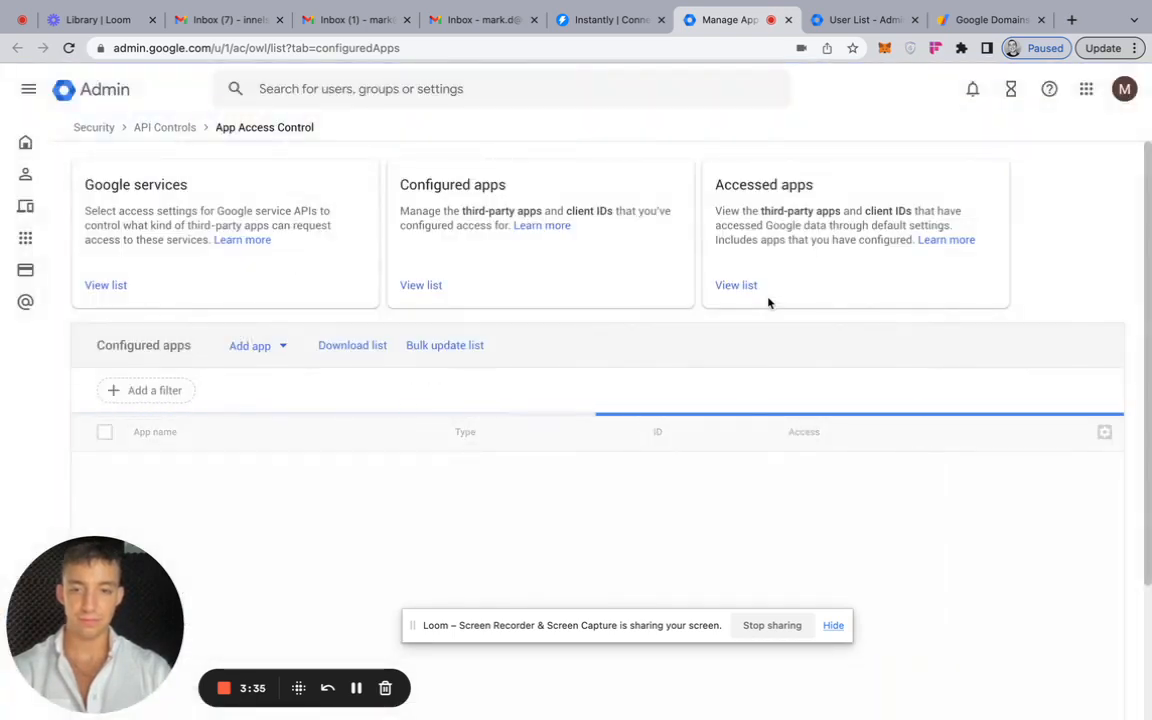
- Log in with Google from Instantly's connection page, choosing the first amazoninnelsexperts.com account and allowing Instantly access
left_click(597, 22)
left_click(618, 567)
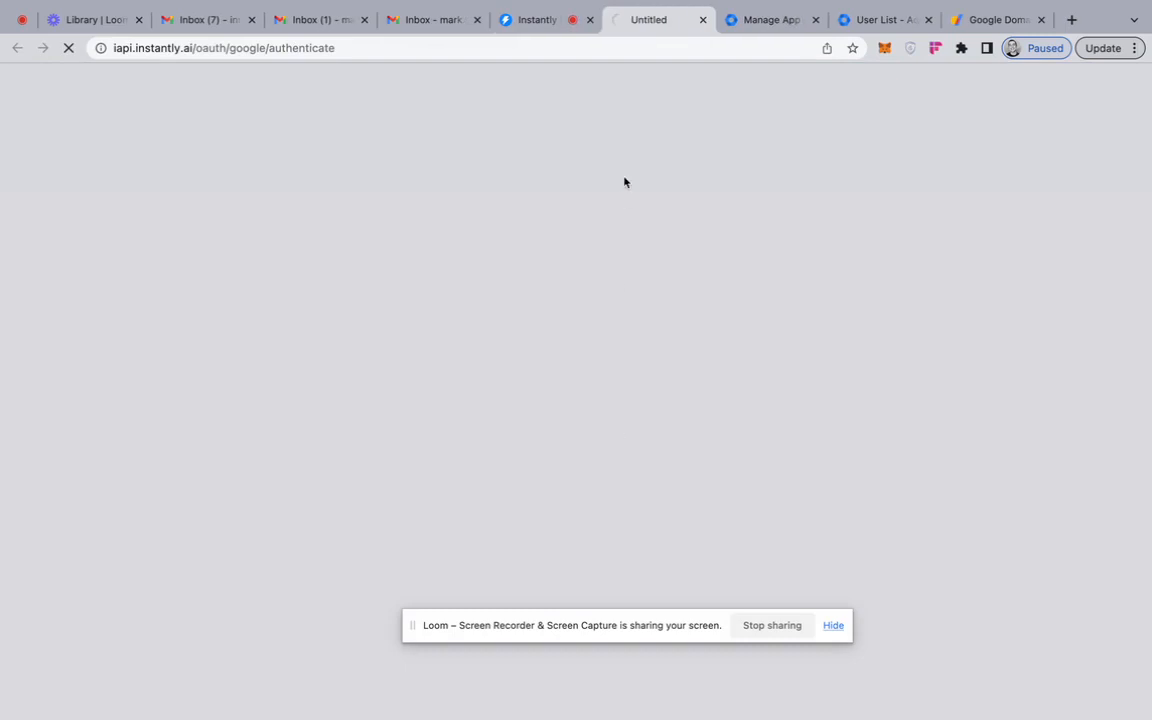
left_click(543, 25)
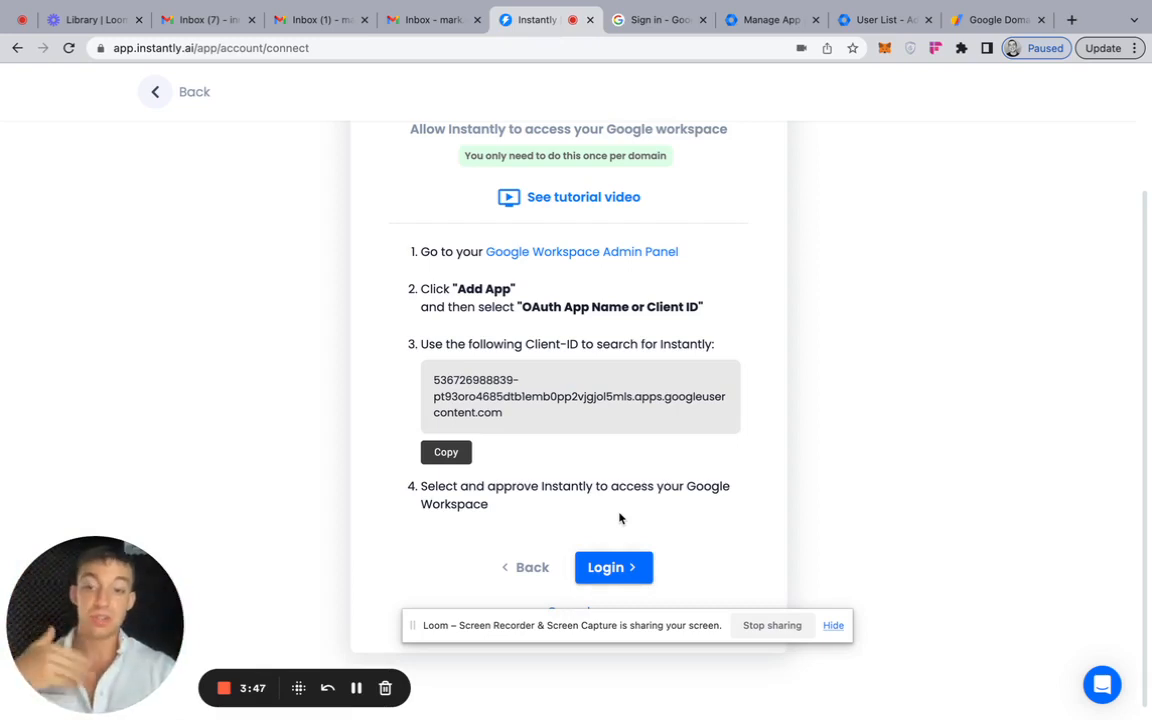
left_click(614, 568)
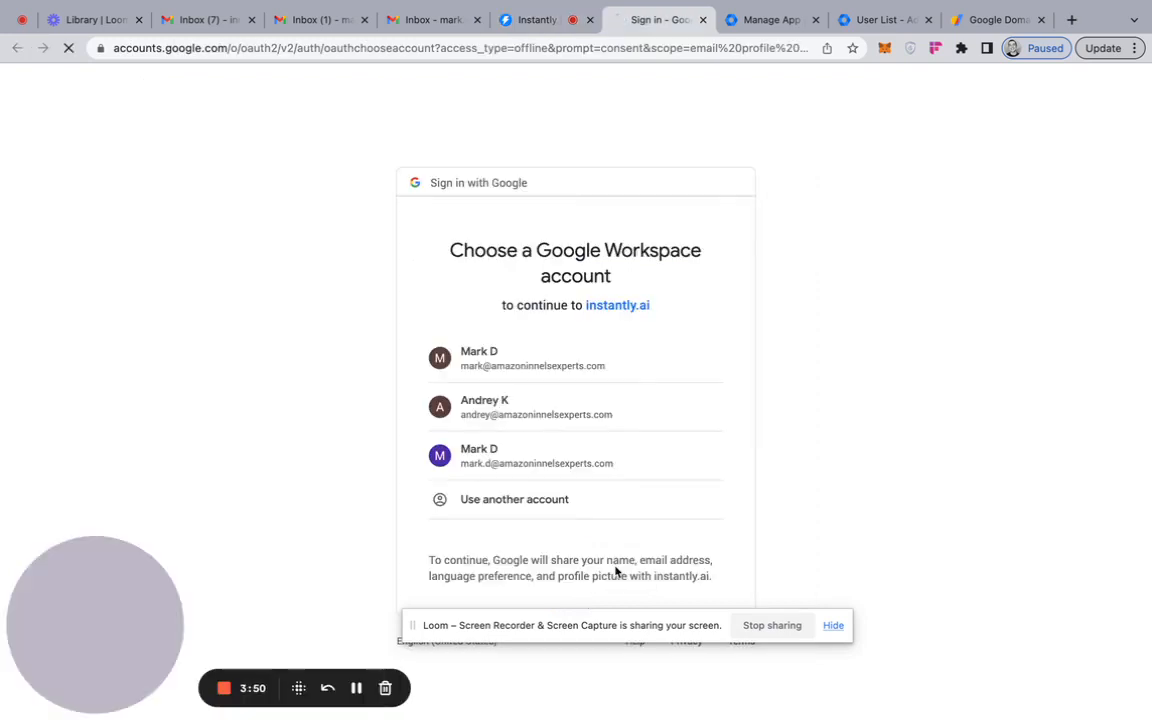
left_click(558, 368)
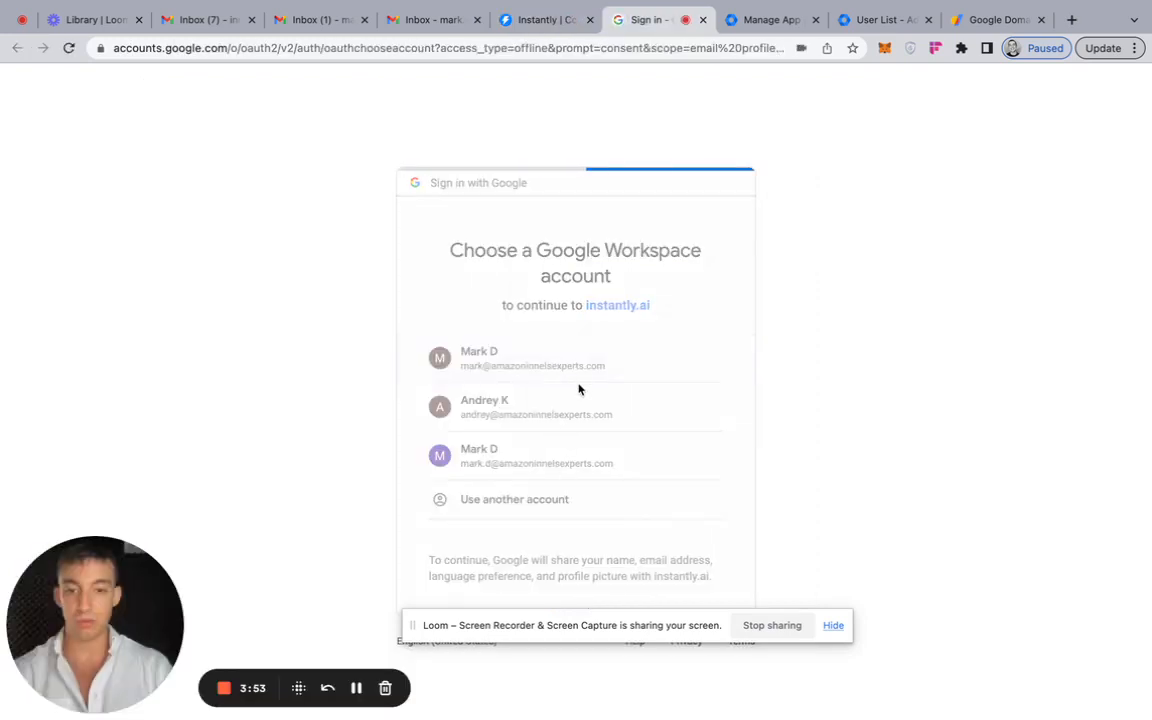
left_click(645, 583)
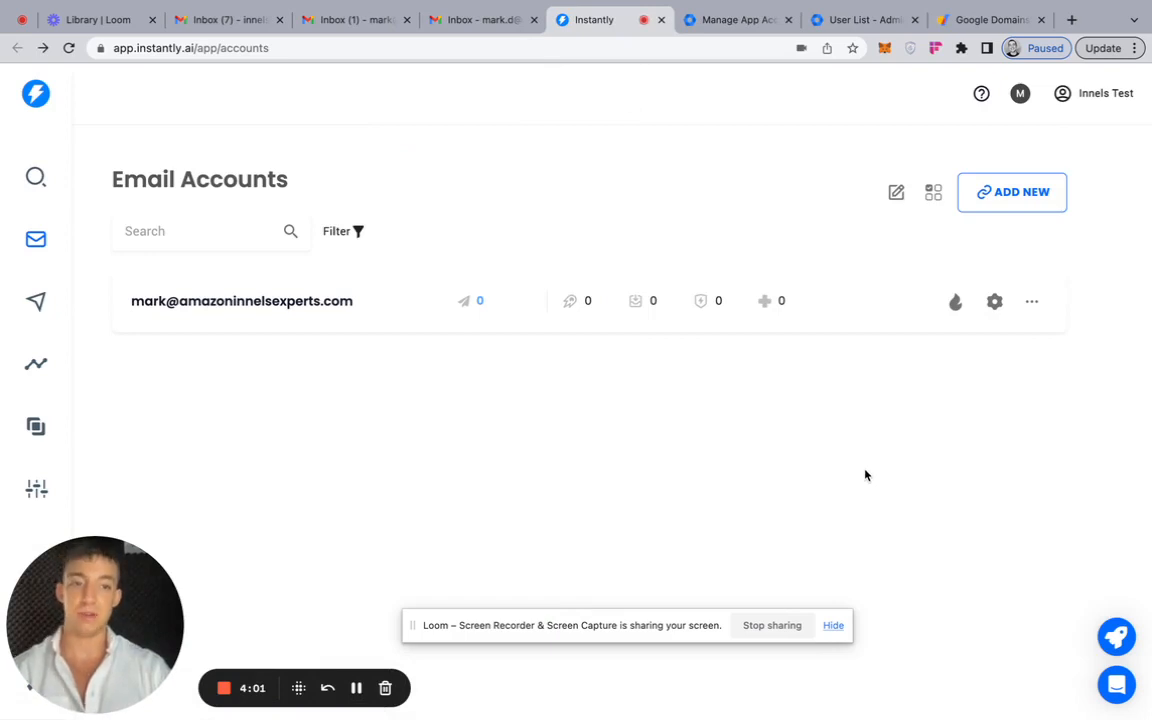
- Add another Gmail / G-Suite account in Instantly, confirming that IMAP is enabled and choosing the oAuth option
left_click(1008, 200)
left_click(535, 262)
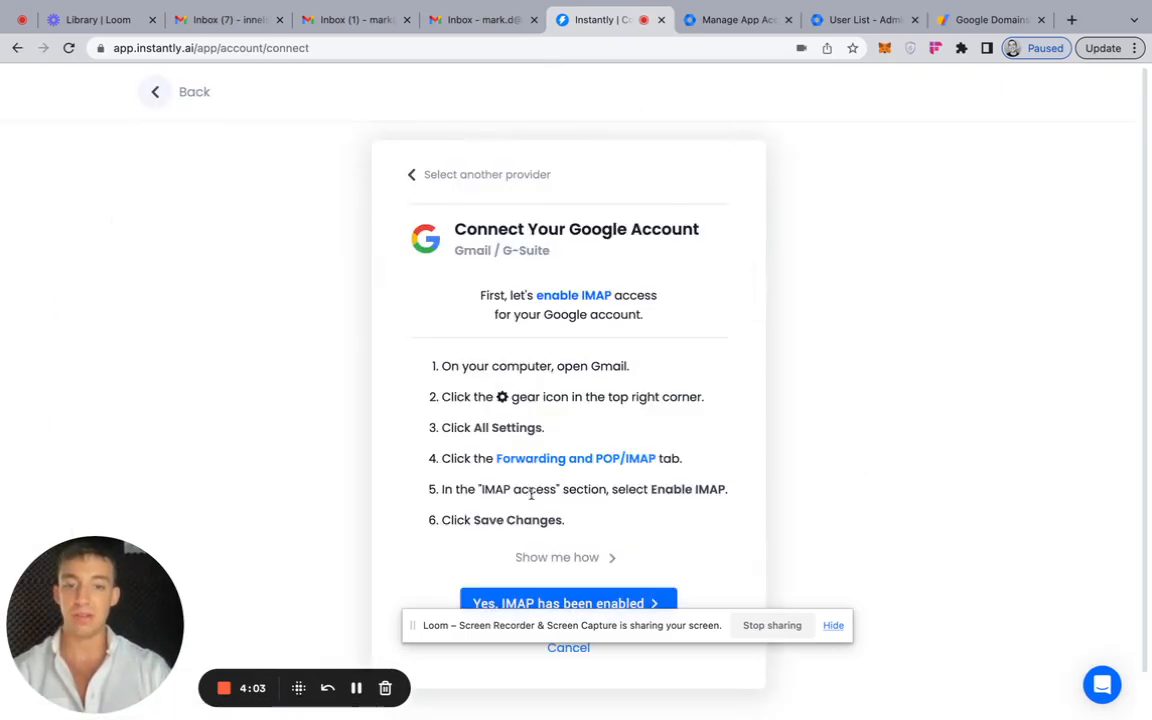
scroll(540, 520, "down", 1)
left_click(548, 555)
left_click(442, 411)
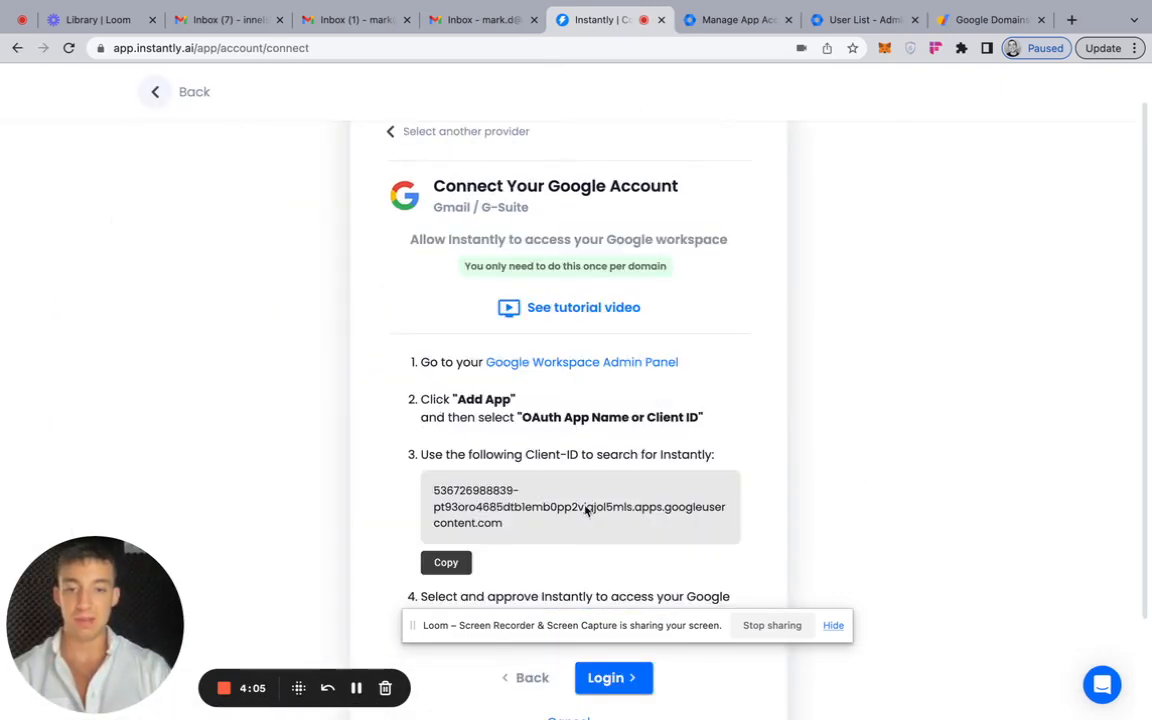
- Log in with the second amazoninnelsexperts.com account and allow Instantly to access it
scroll(587, 510, "down", 3)
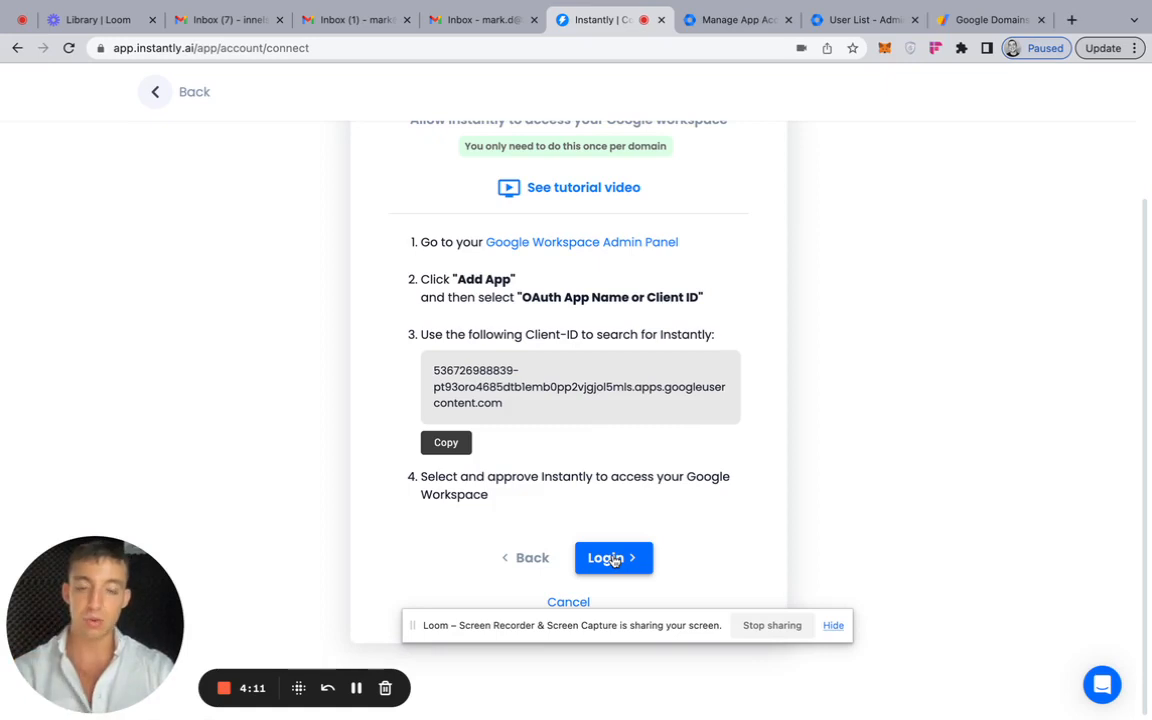
left_click(614, 559)
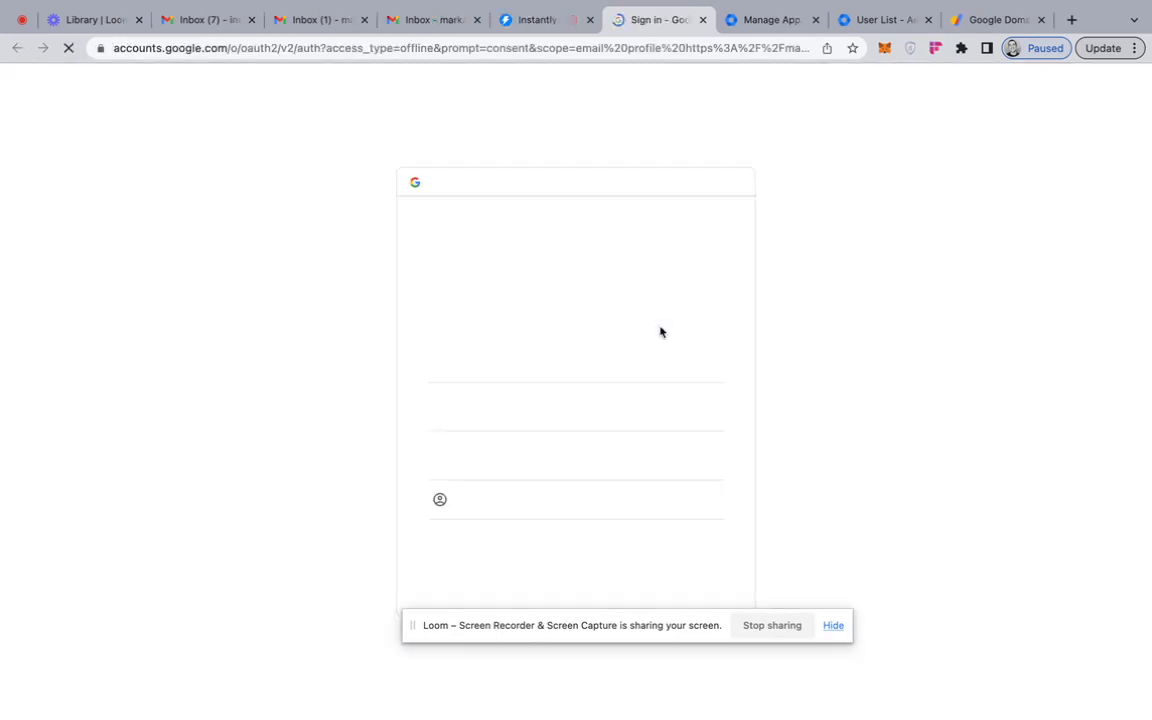
left_click(560, 412)
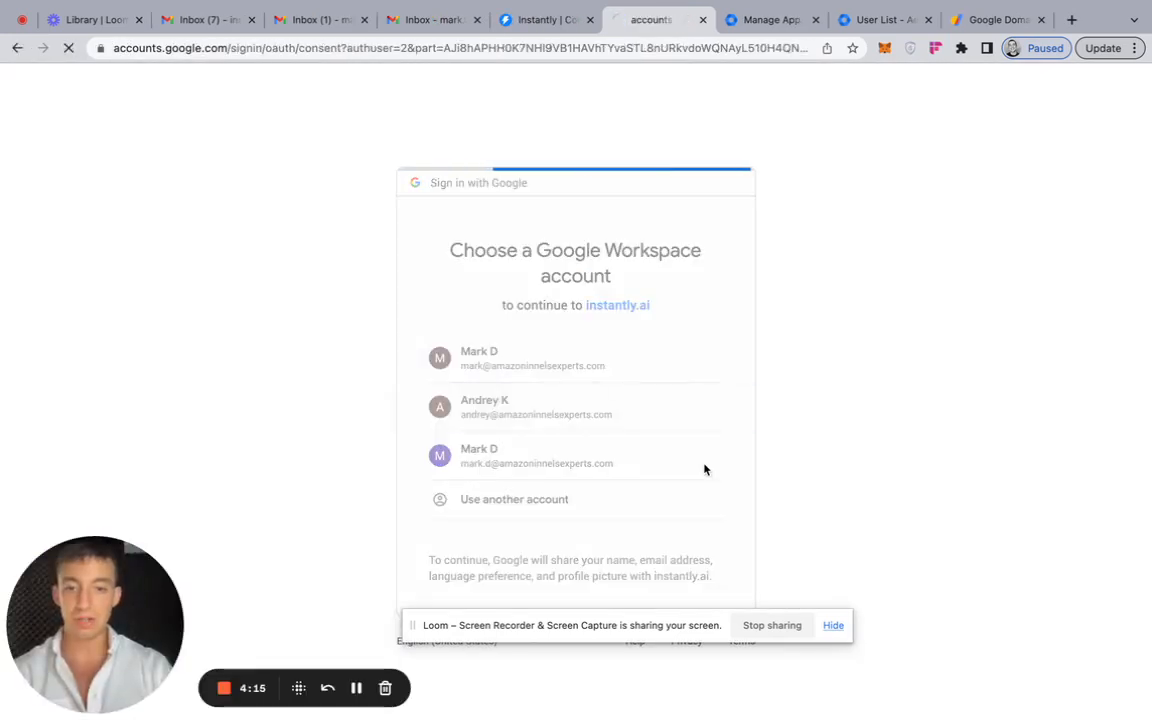
left_click(643, 584)
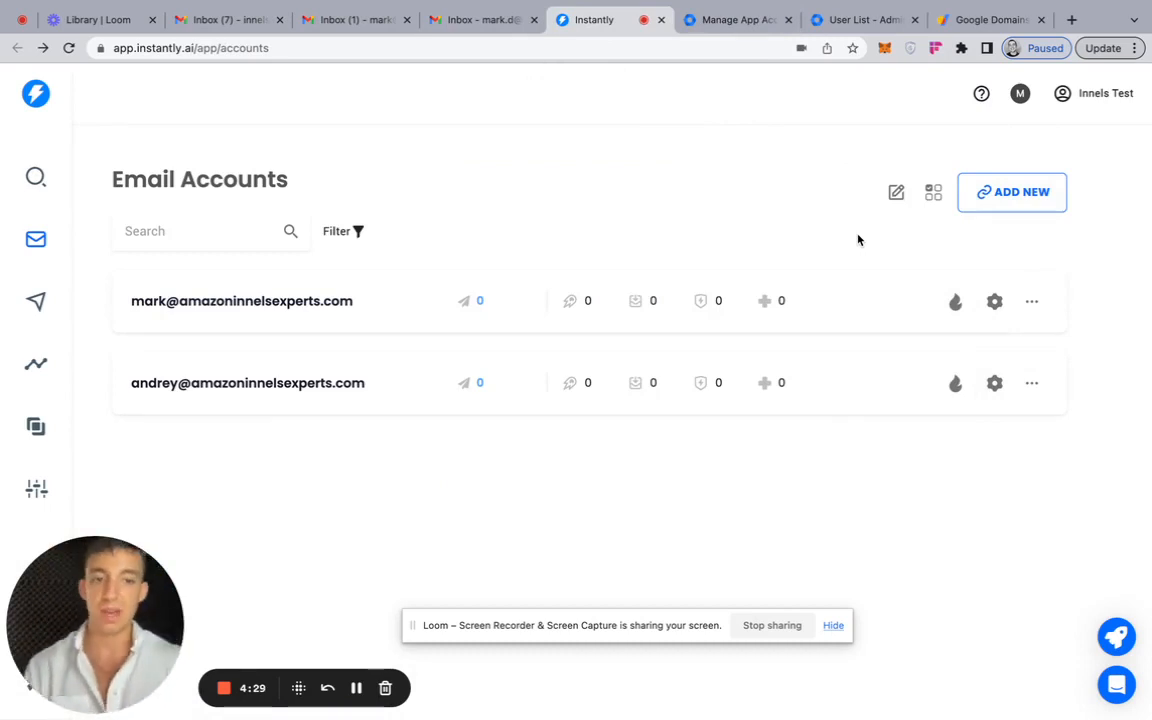
- Enable warmup for both connected email accounts
left_click(956, 305)
left_click(955, 385)
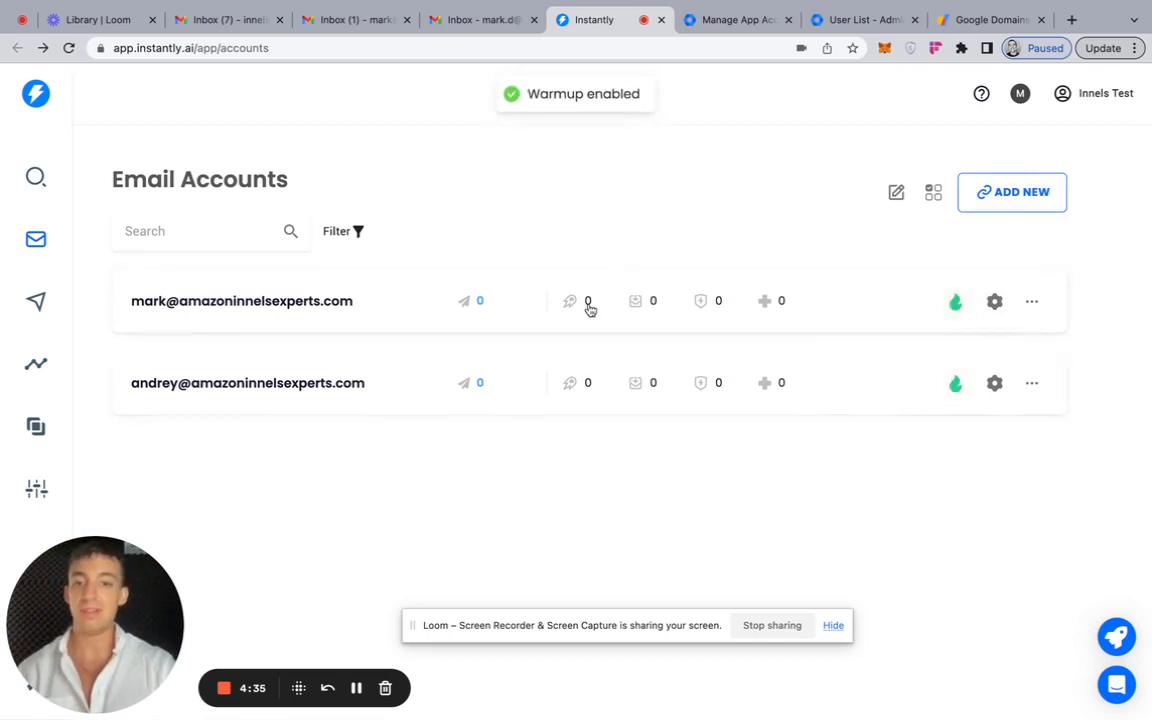
- Review the first email account's warmup statistics, campaign settings and warmup settings, then close its details
left_click(994, 302)
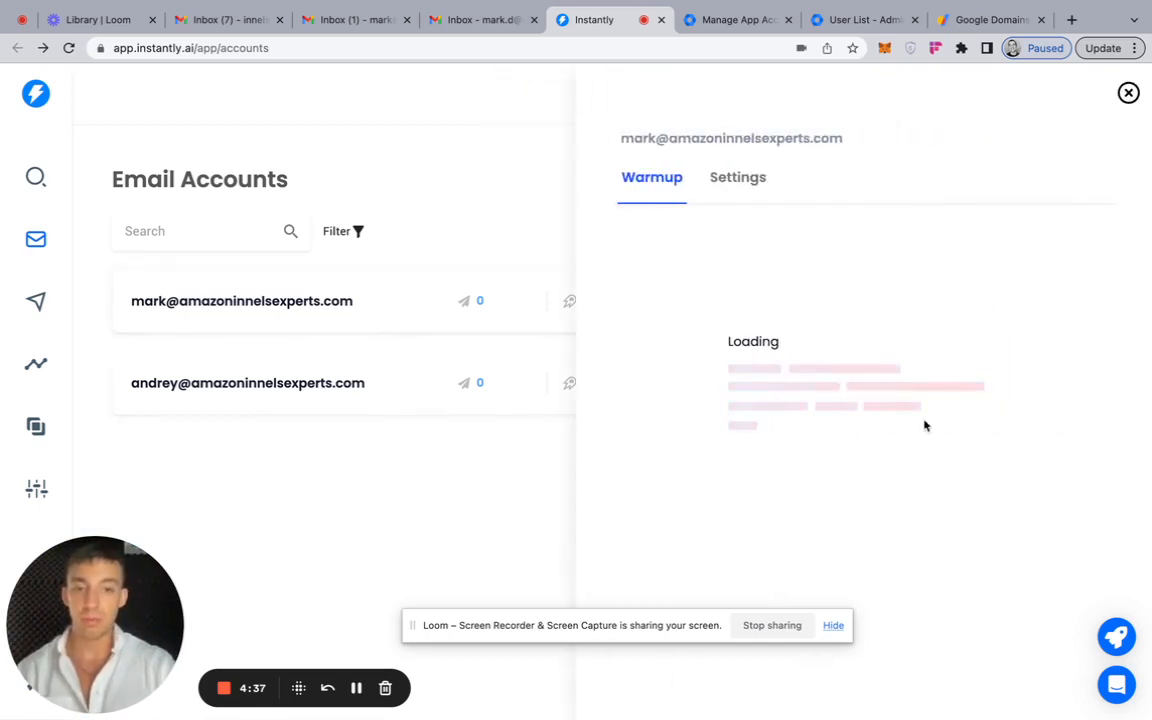
scroll(838, 463, "down", 2)
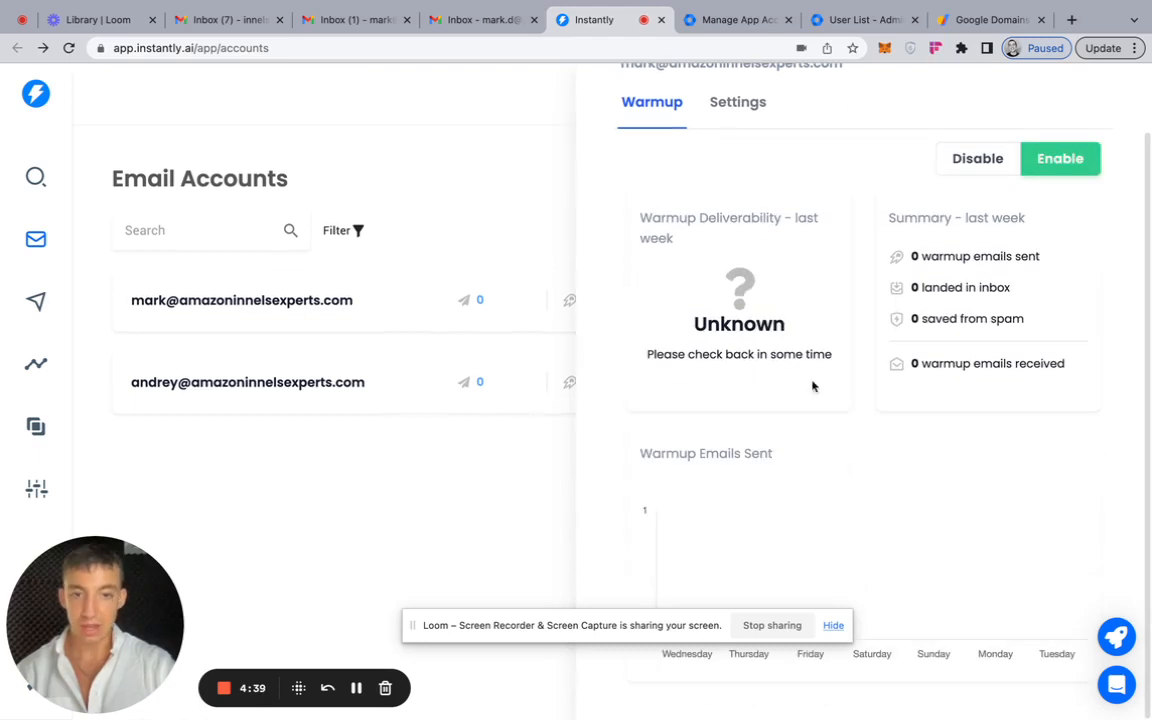
left_click(730, 114)
scroll(884, 462, "down", 8)
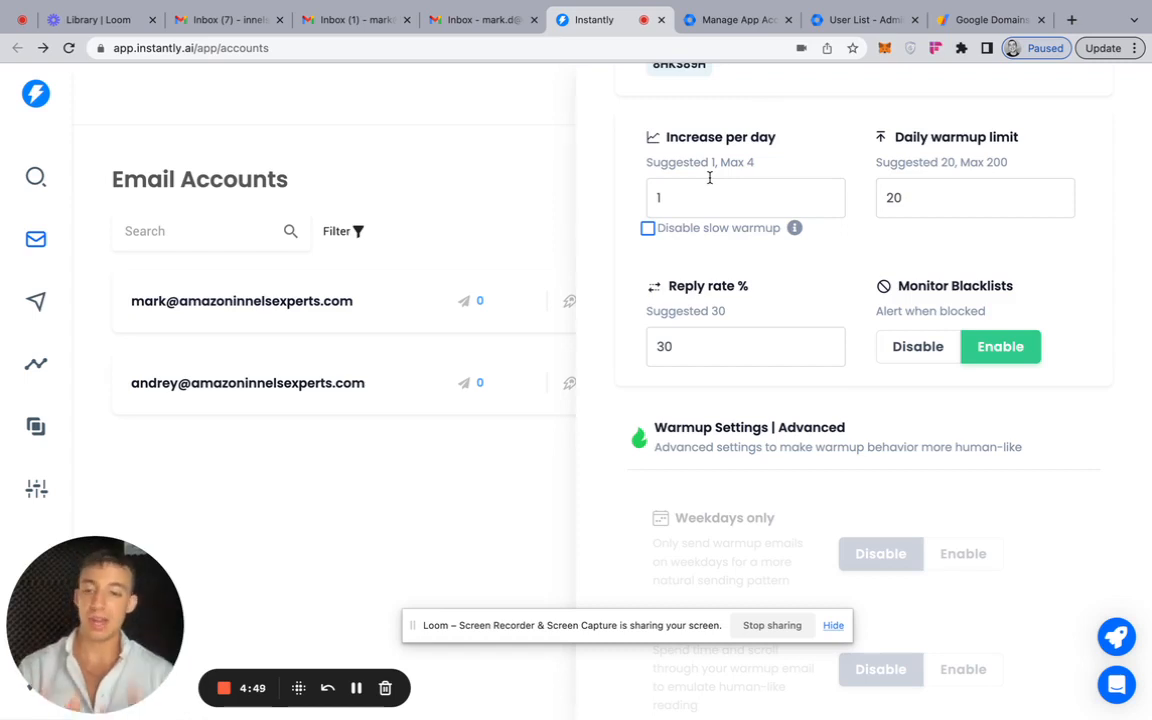
scroll(790, 230, "up", 10)
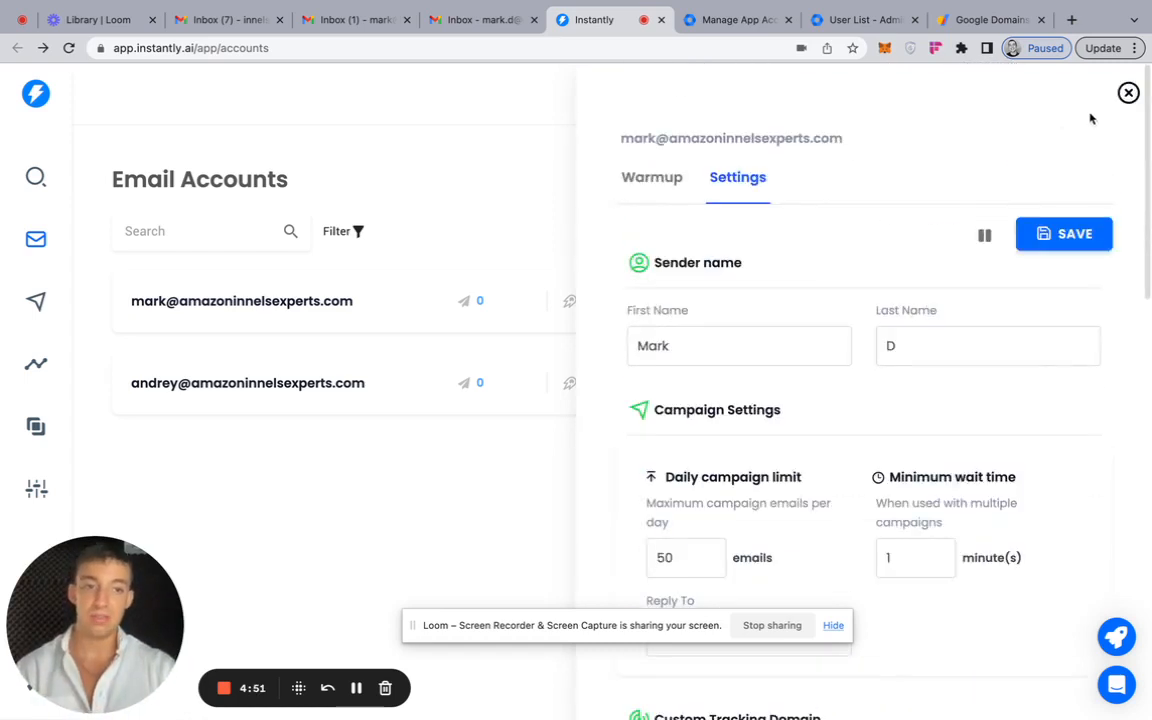
left_click(1125, 94)
- Open the provider choices for connecting a new email account, cancel them, and log back in to Instantly with the saved credentials
left_click(1005, 194)
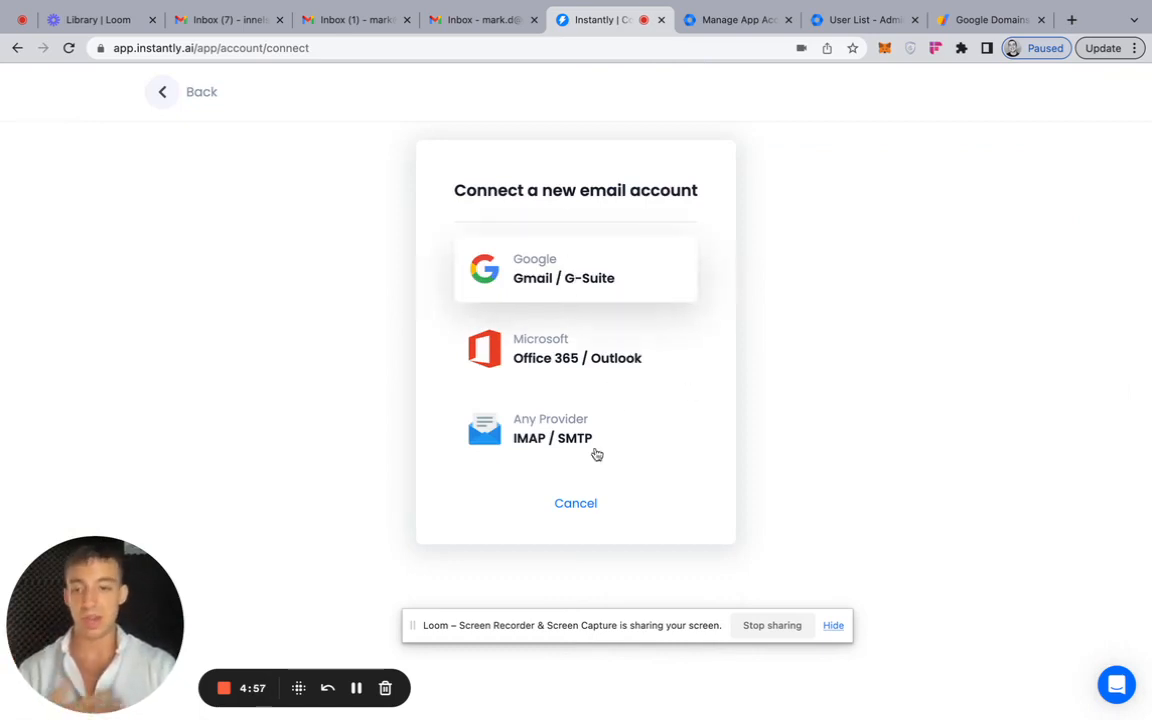
left_click(578, 506)
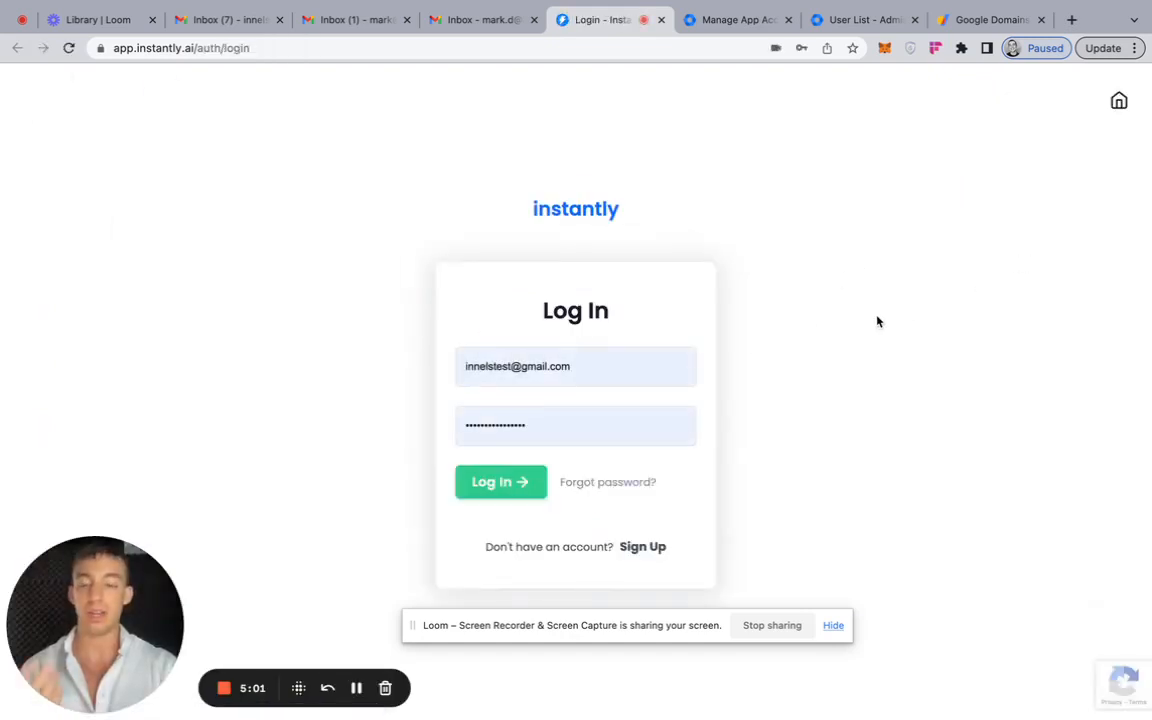
left_click(498, 480)
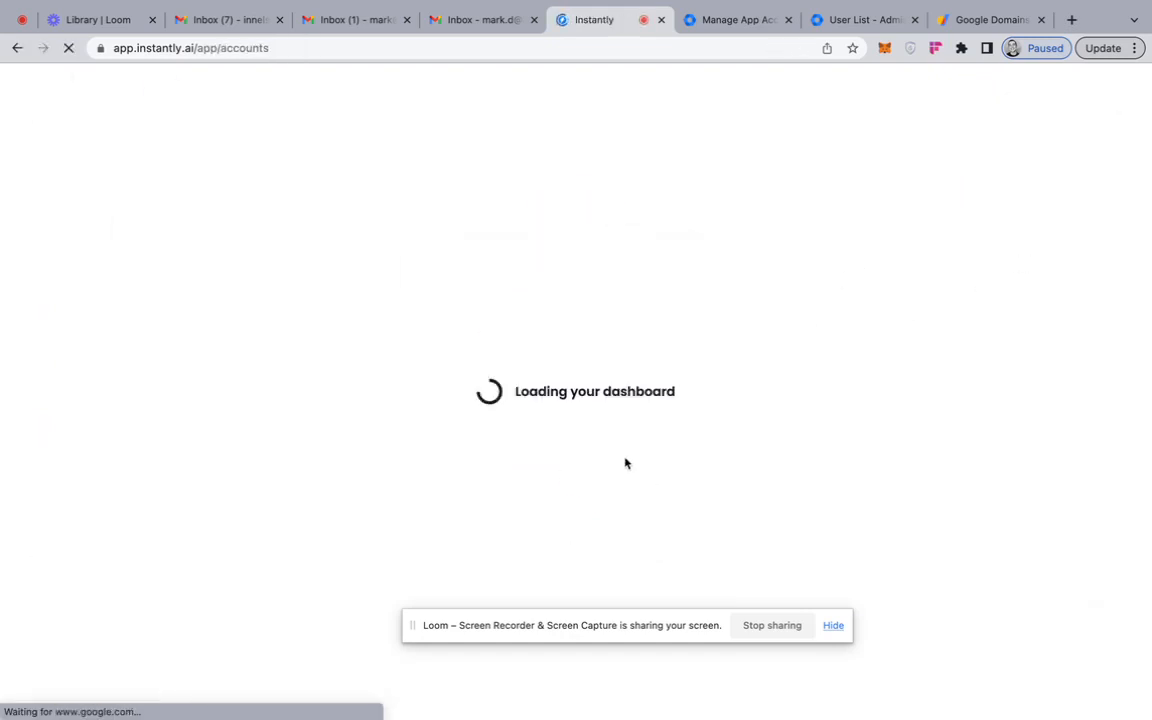